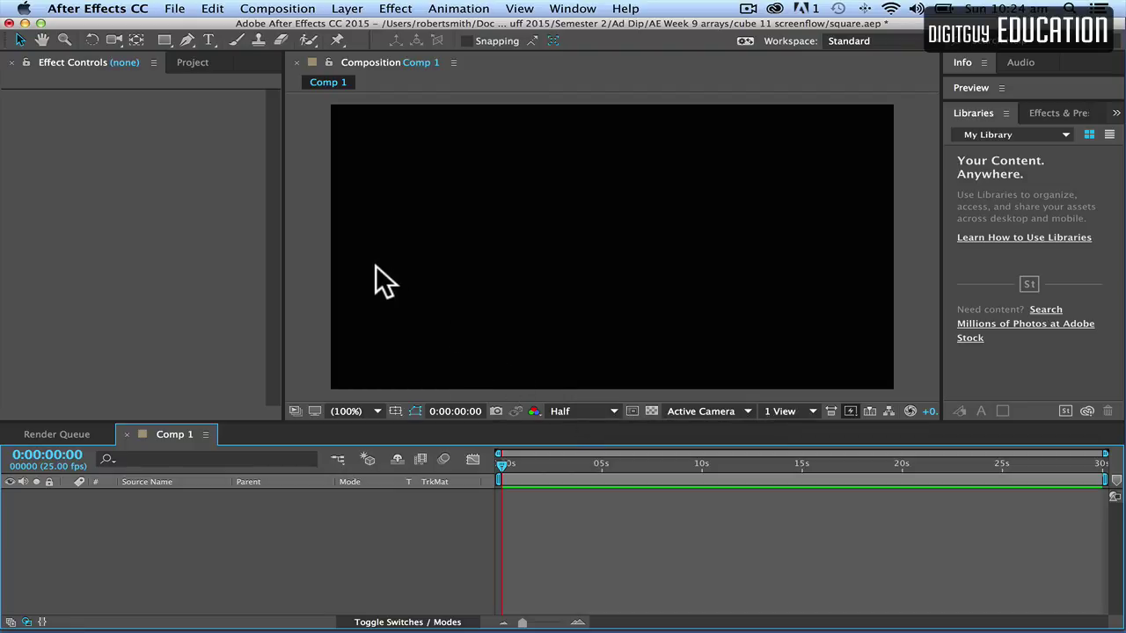
Create a new MAXON CINEMA 4D file layer in the composition, saving it as square1 in the cube 11 screenflow folder.
click(273, 10)
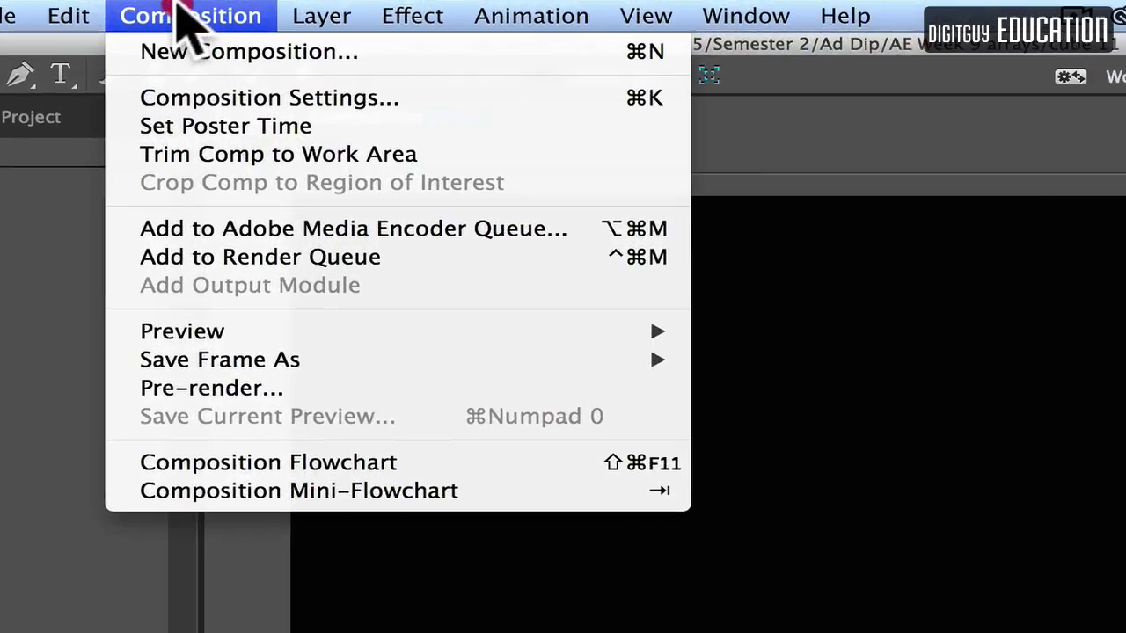
mouse_move(314, 12)
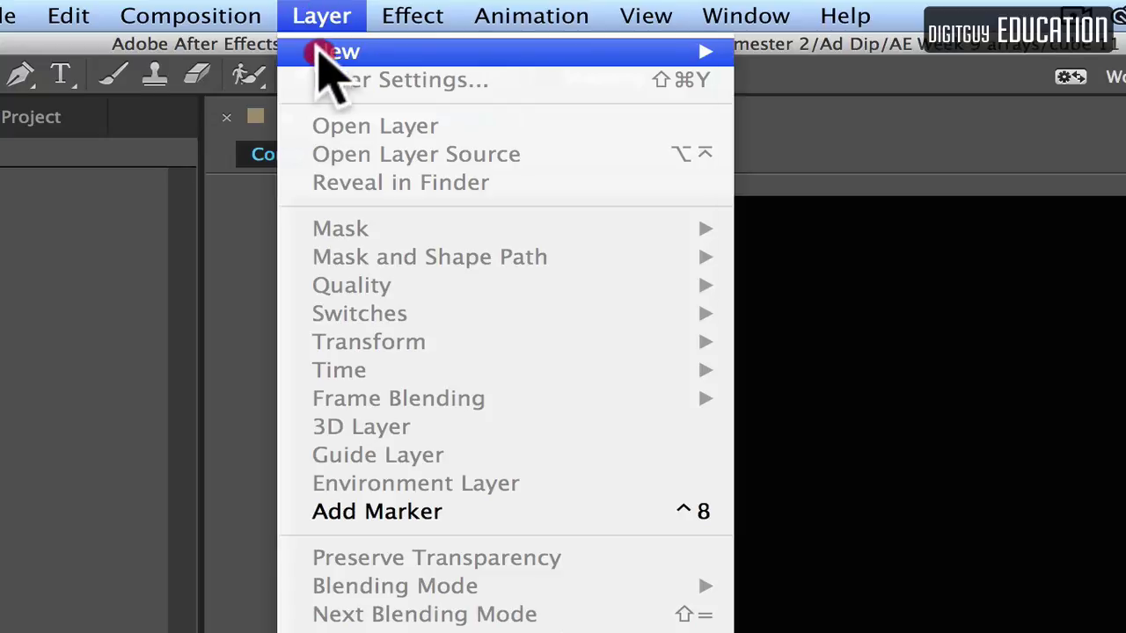
mouse_move(334, 52)
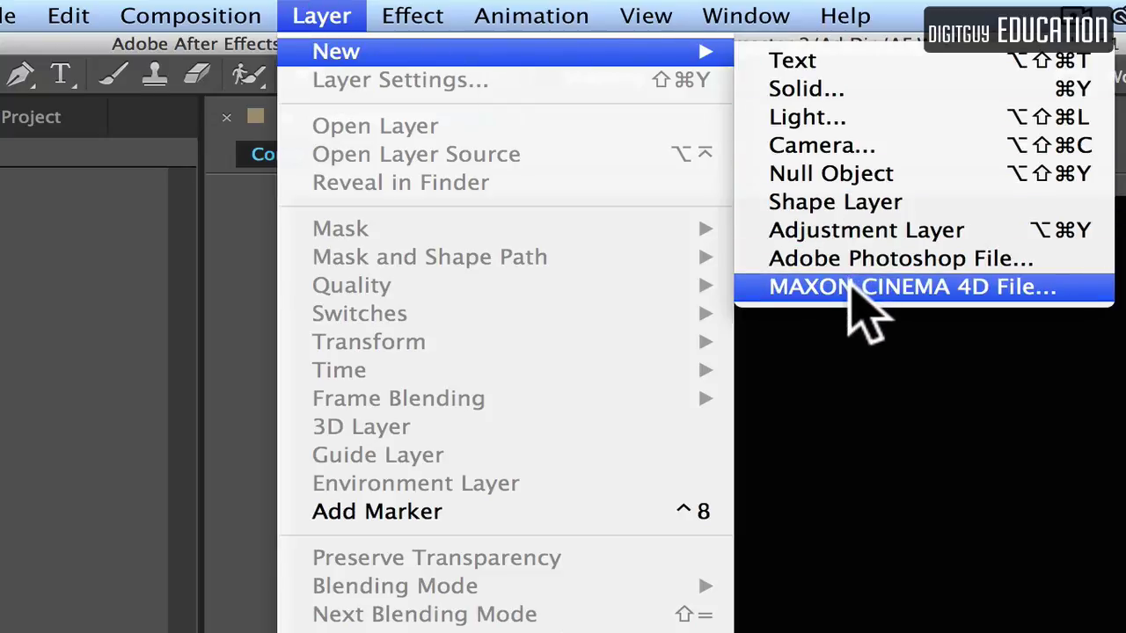
click(858, 304)
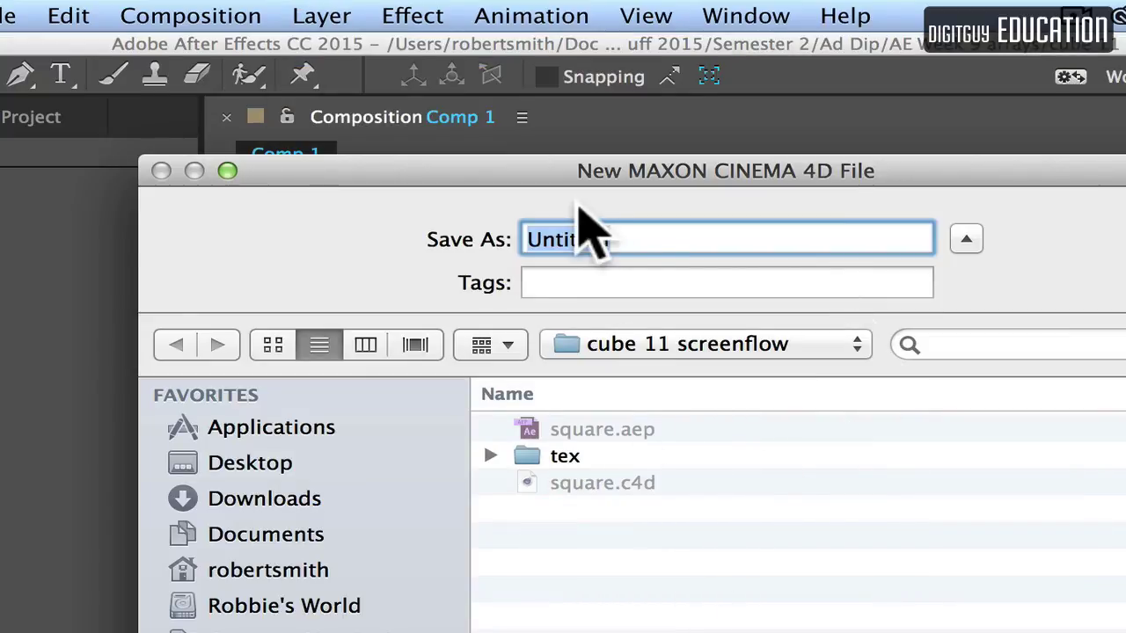
click(641, 238)
double_click(642, 237)
text(square1)
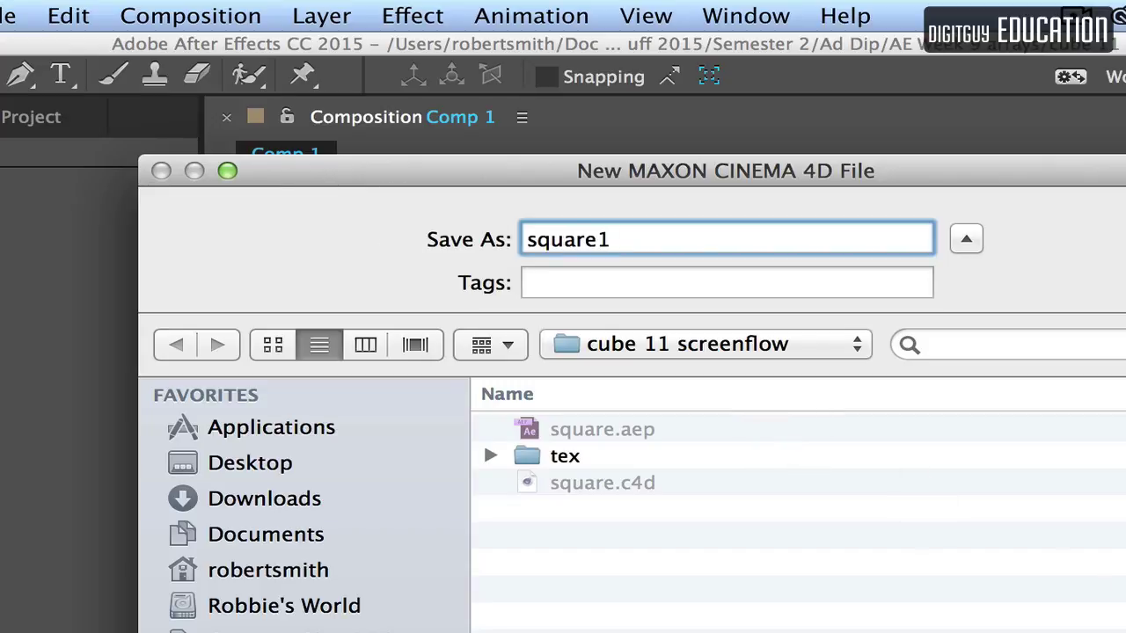
key(Return)
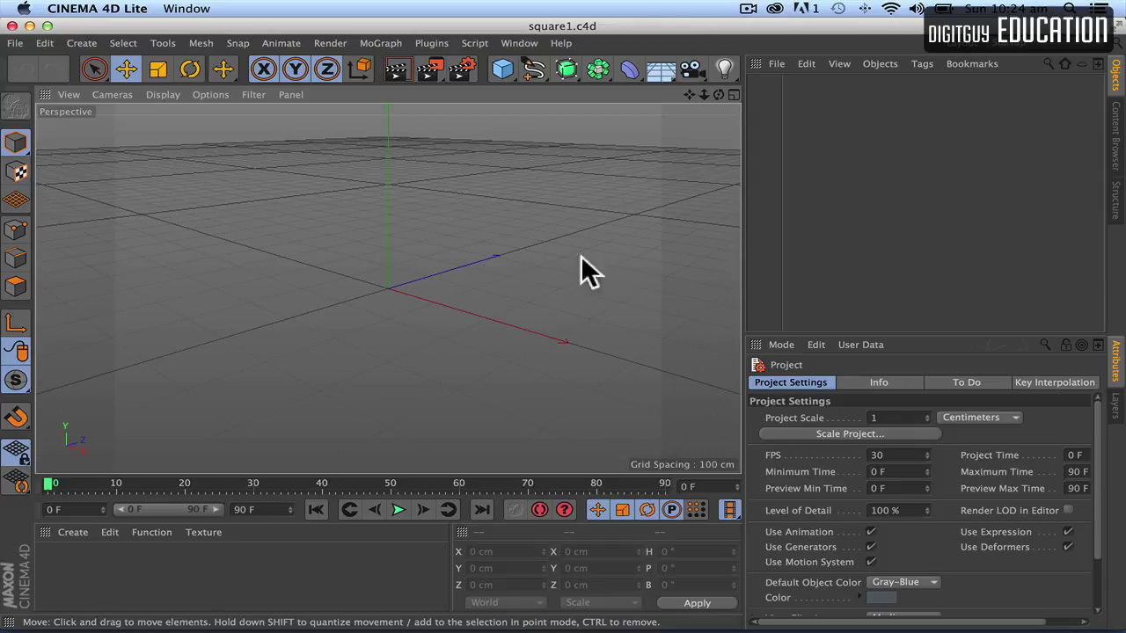
Add a cube at the scene origin and stretch its Y size to about 237 cm.
click(513, 78)
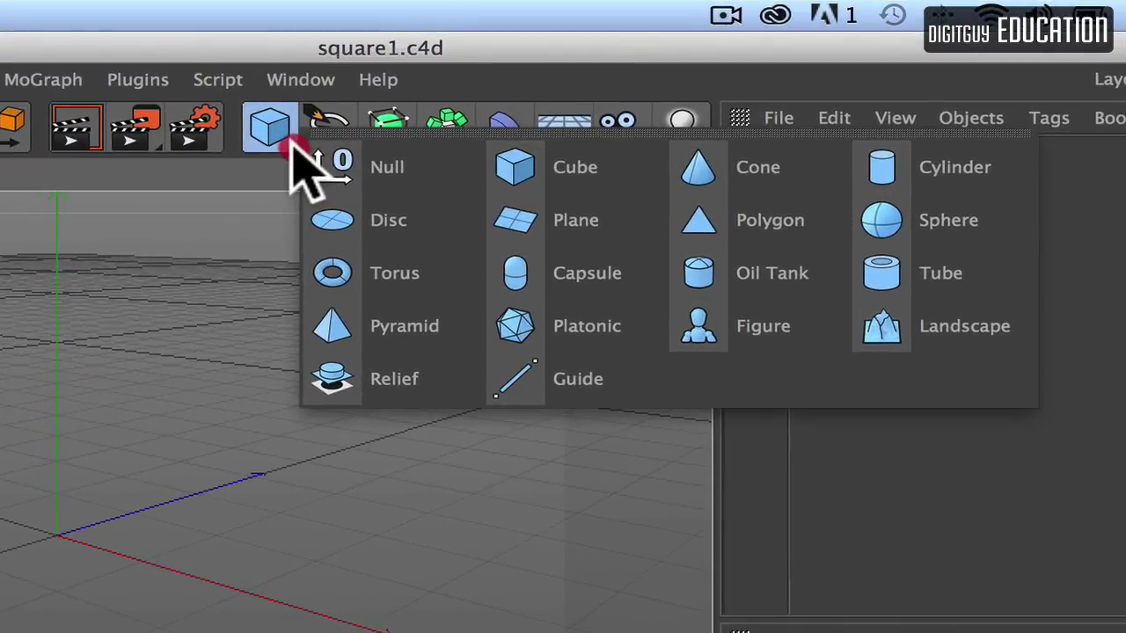
click(514, 169)
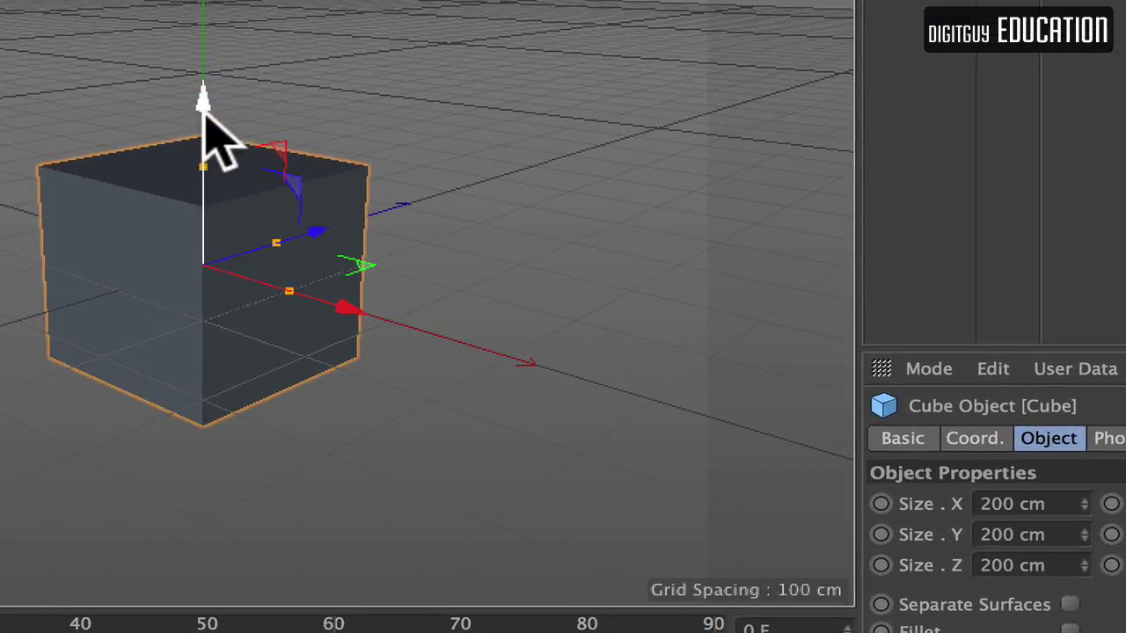
drag(202, 85, 202, 33)
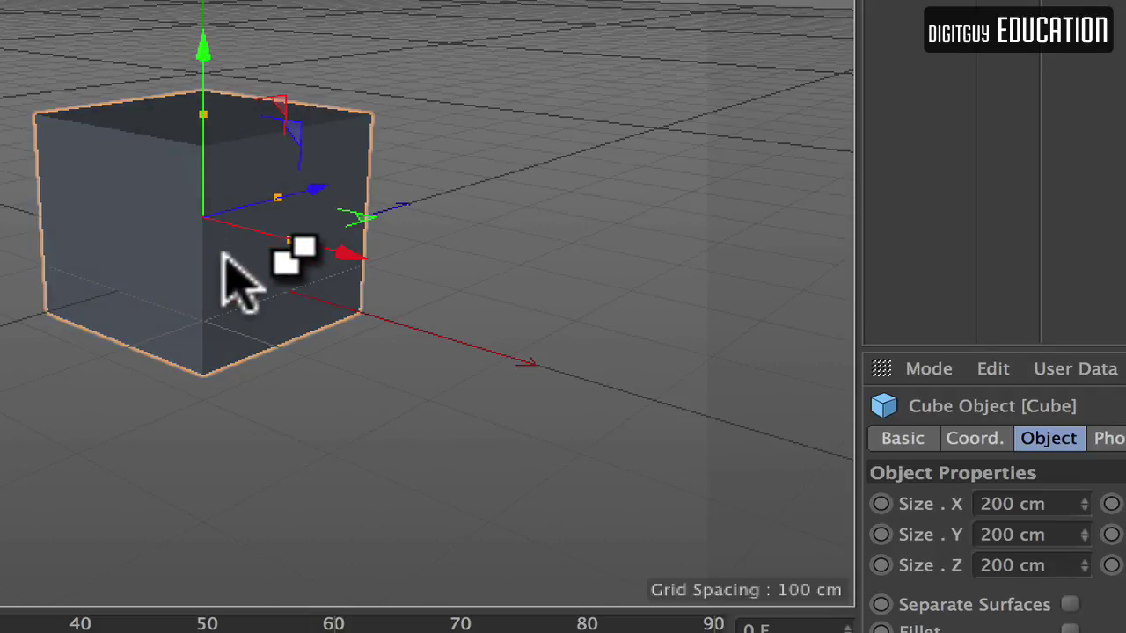
key(ctrl+z)
mouse_move(202, 164)
mouse_down()
mouse_move(199, 131)
mouse_move(196, 163)
mouse_move(197, 133)
mouse_move(197, 142)
mouse_up()
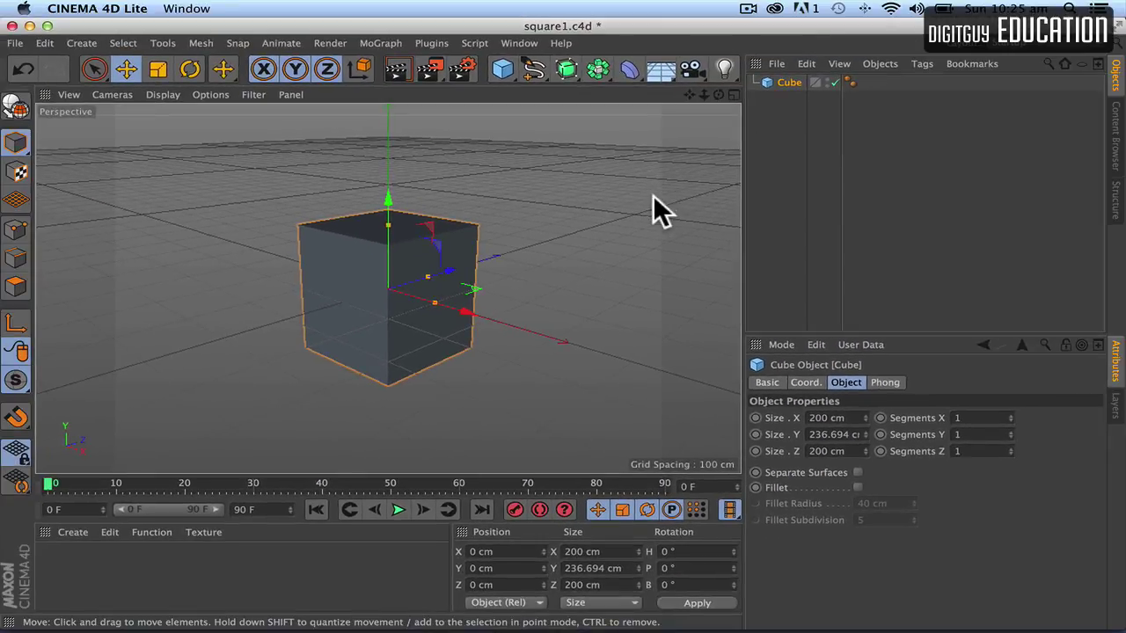
Add a floor and lower it beneath the cube to a Y position of about -132 cm.
click(671, 79)
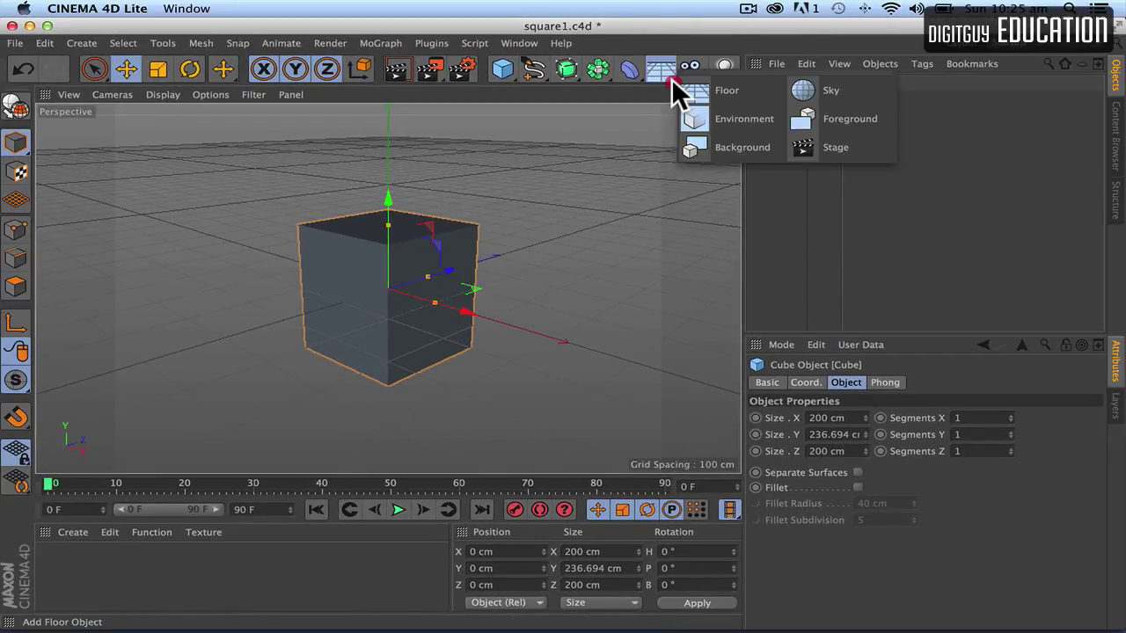
click(705, 94)
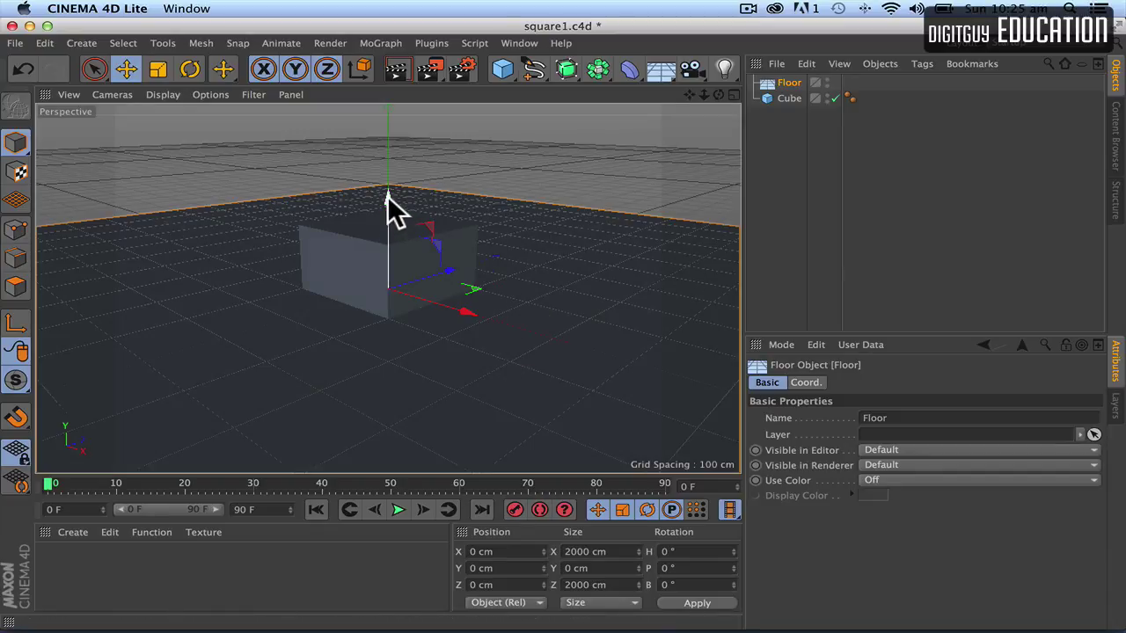
drag(387, 195, 387, 264)
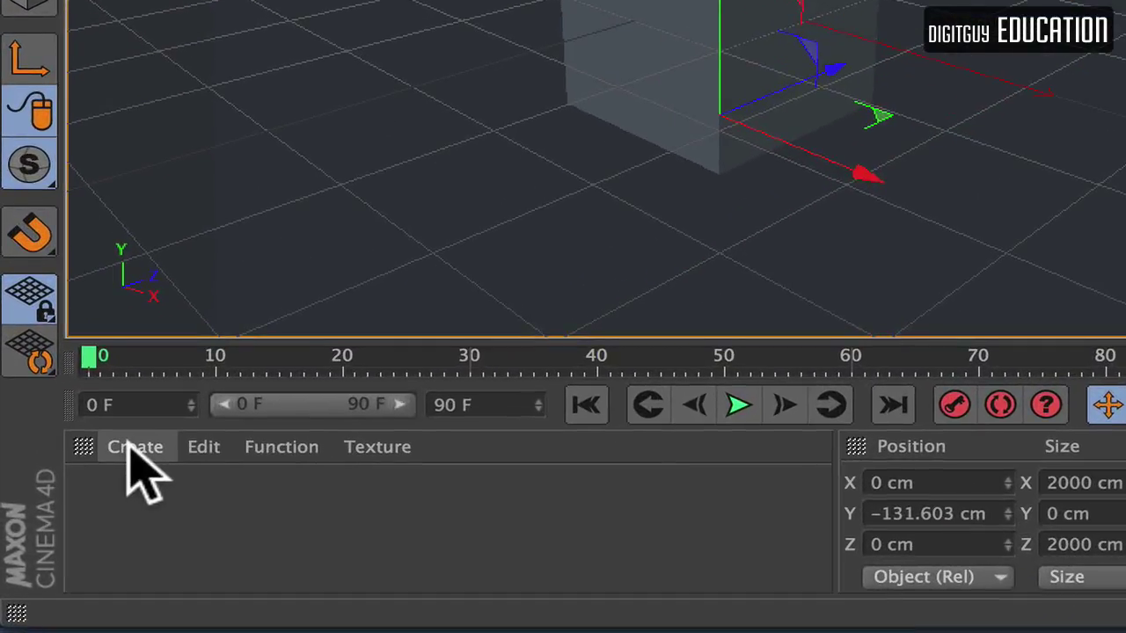
Create a material with Enter Type.jpg as its colour texture, copying the image to the project location.
click(132, 450)
click(226, 185)
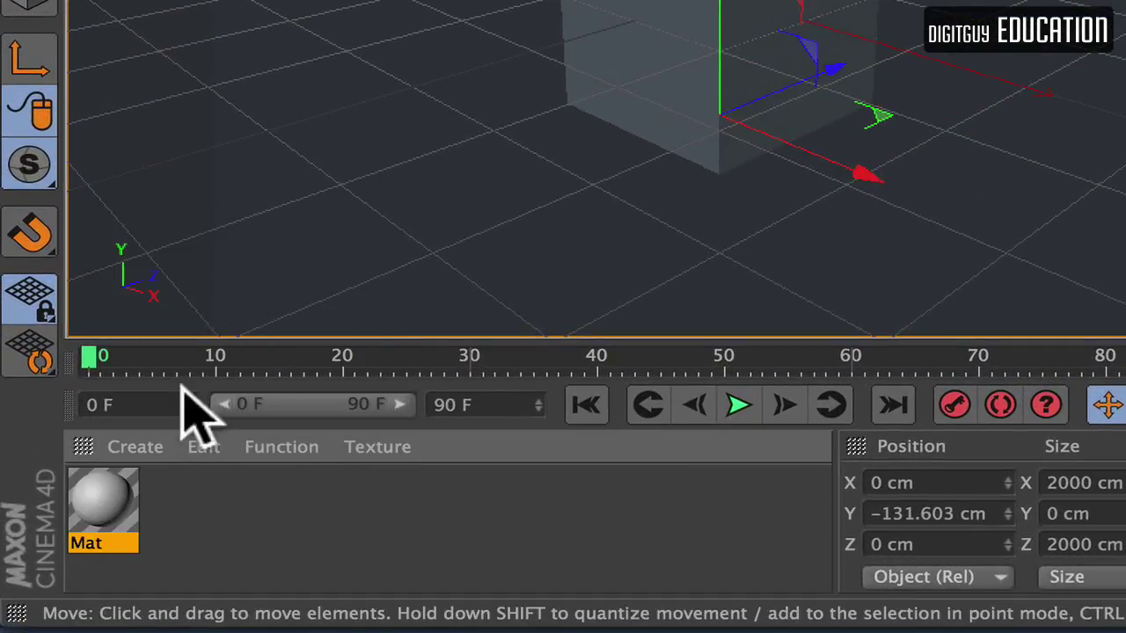
double_click(104, 515)
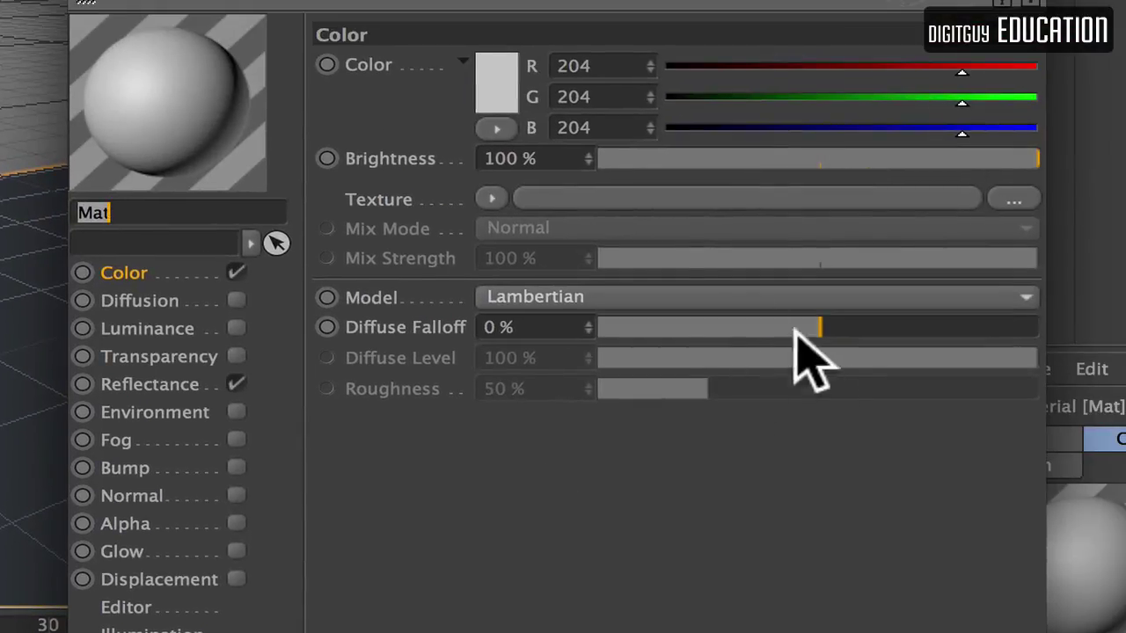
click(645, 198)
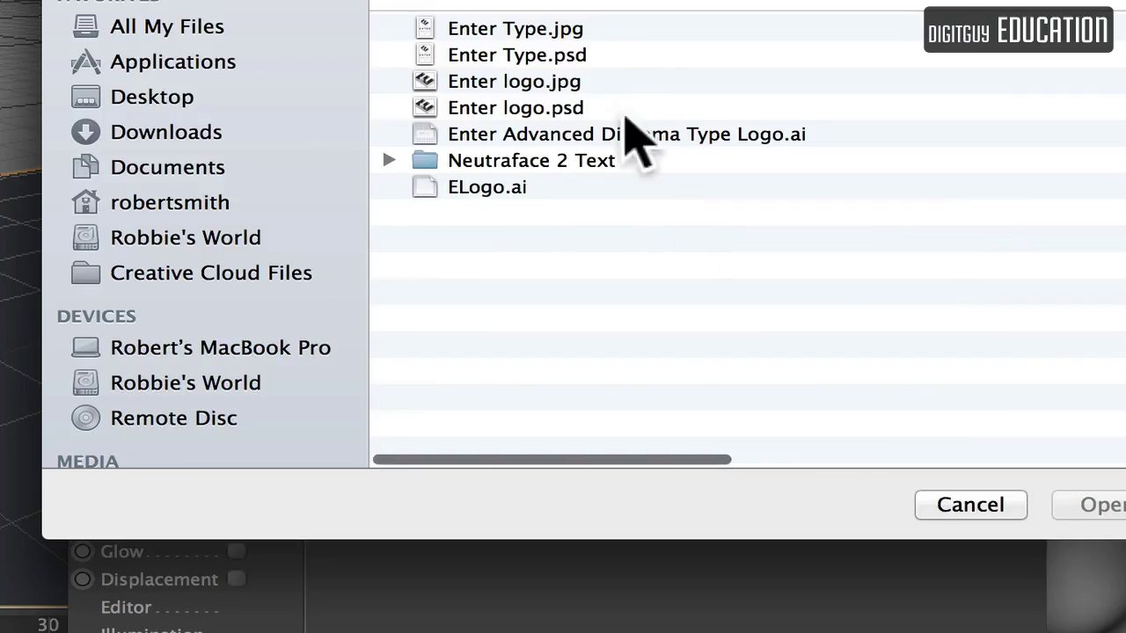
click(528, 29)
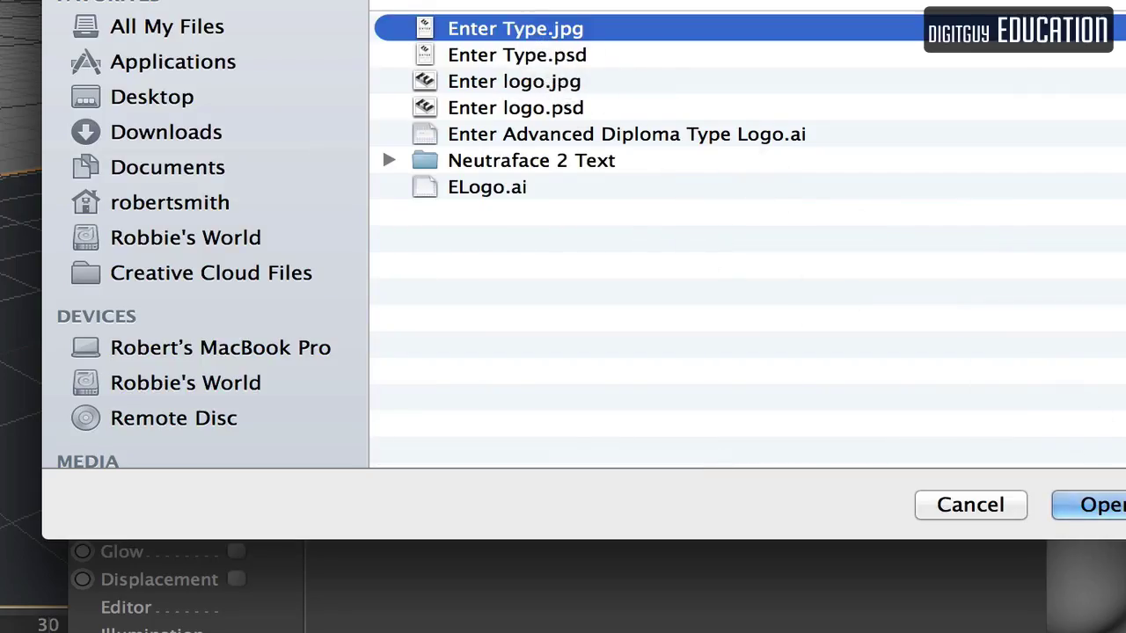
click(1100, 507)
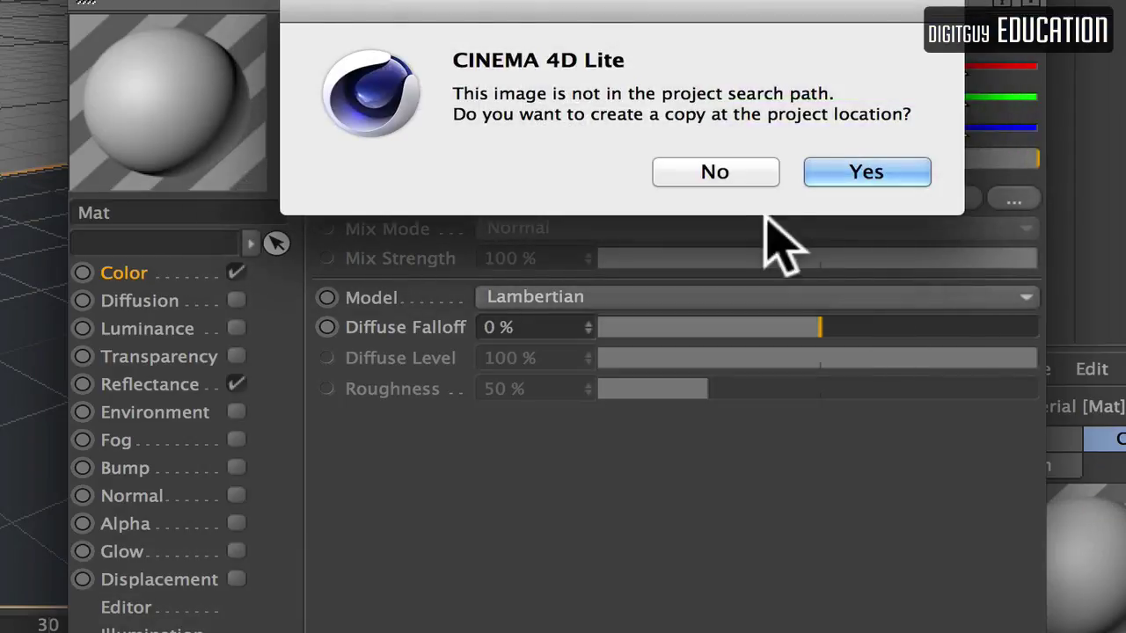
click(869, 174)
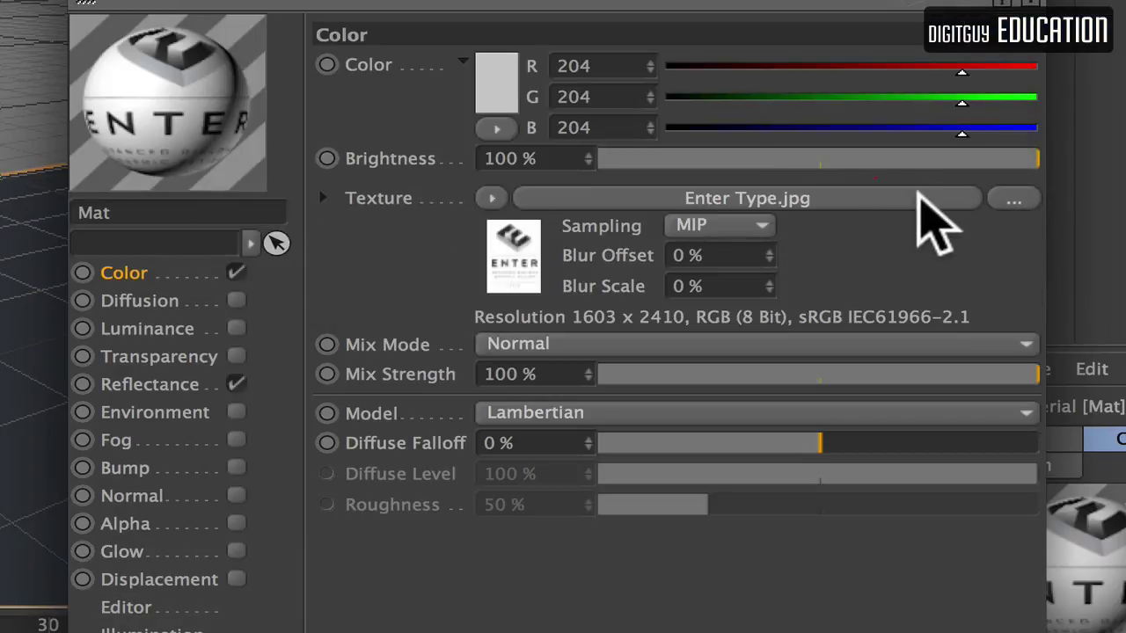
click(95, 2)
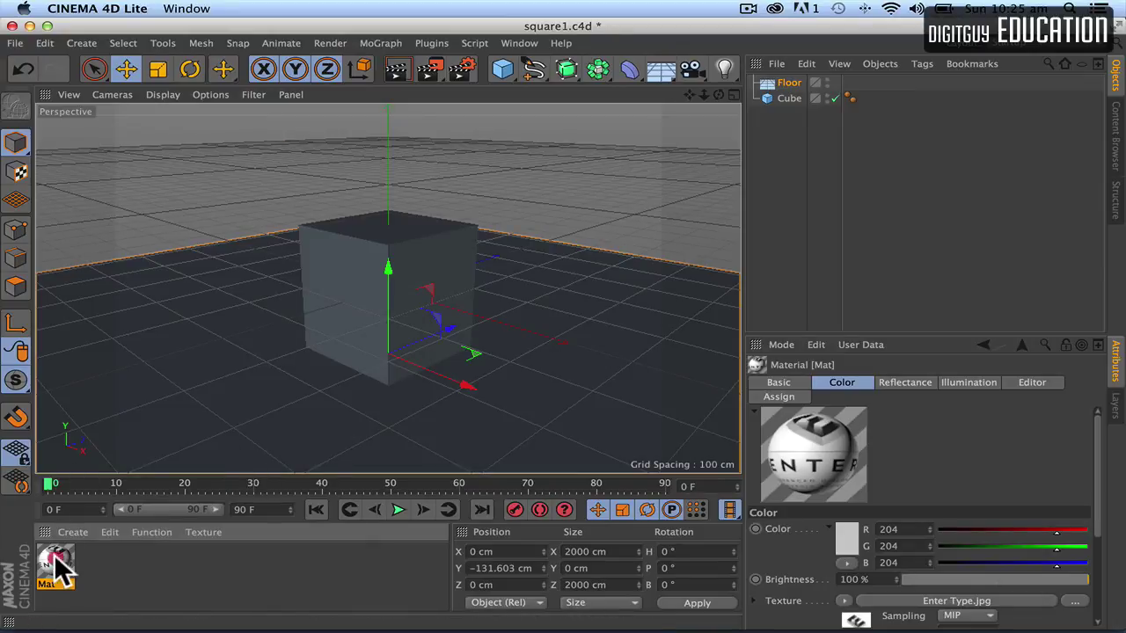
Apply the Enter Type material to the cube and narrow the cube slightly along its X axis.
drag(57, 567, 352, 317)
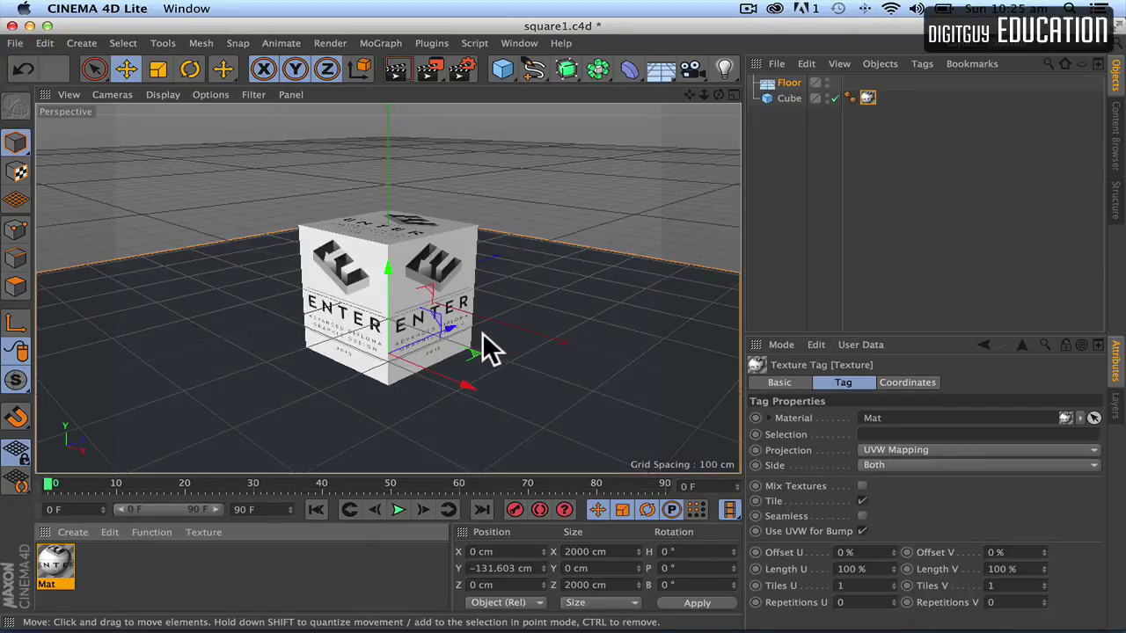
click(431, 264)
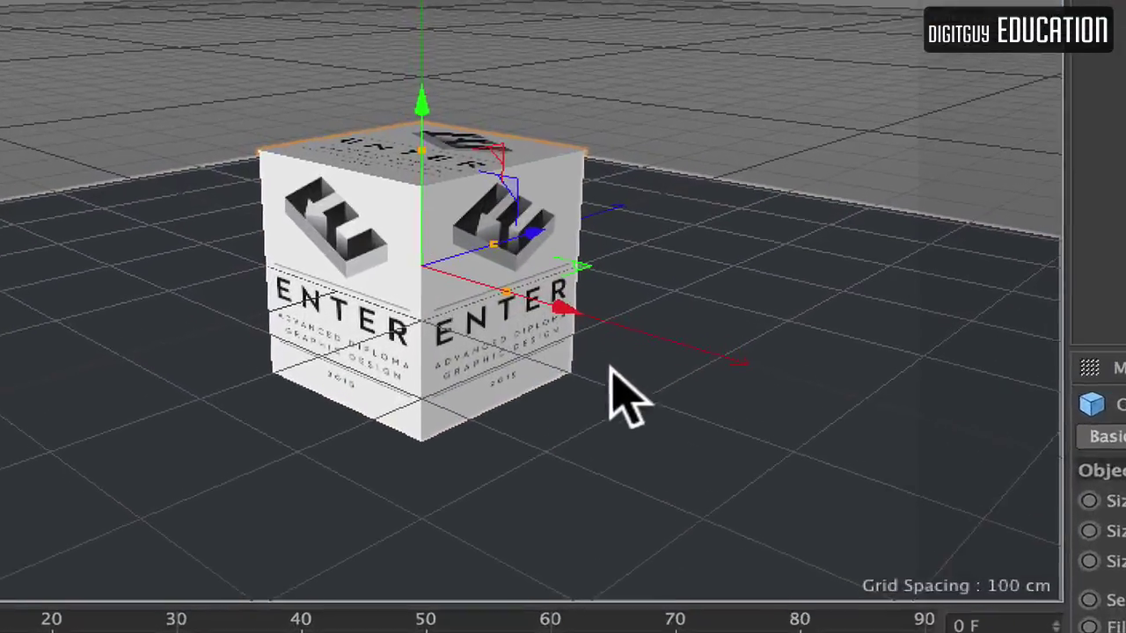
drag(518, 284, 503, 277)
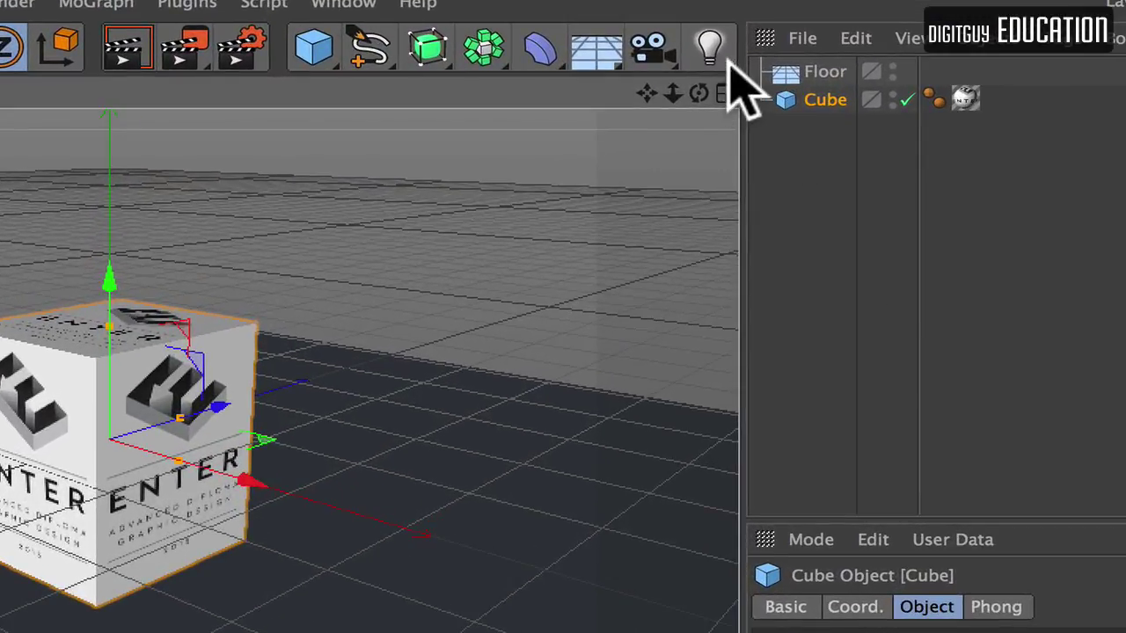
Add a spot light and rotate it to a pitch of about -90° so it points straight down.
click(733, 75)
drag(729, 62, 989, 82)
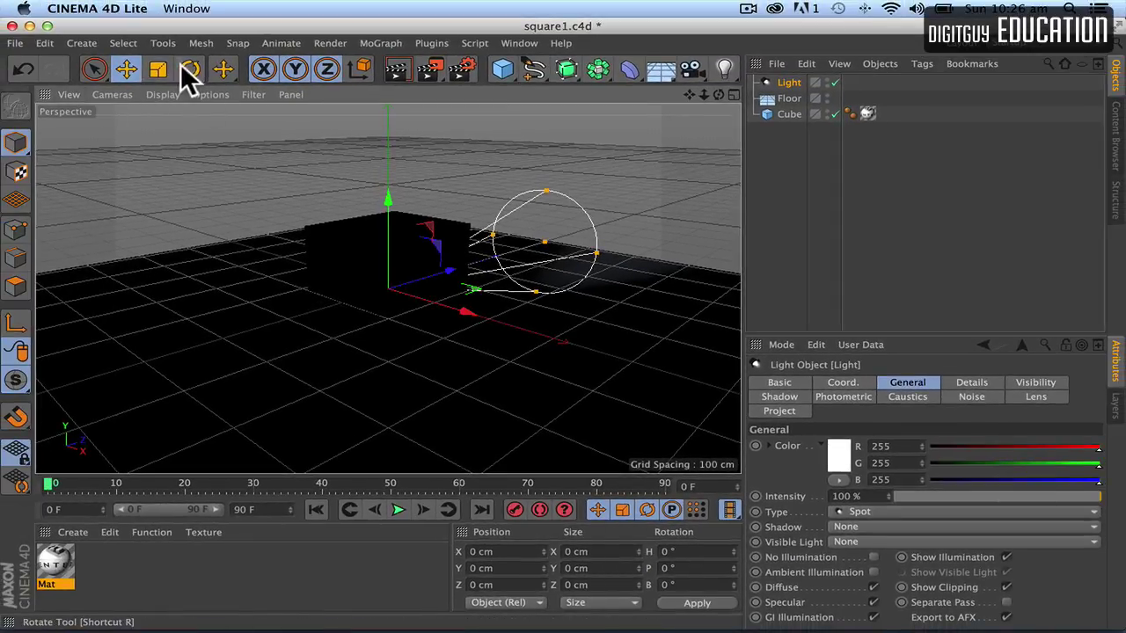
click(190, 69)
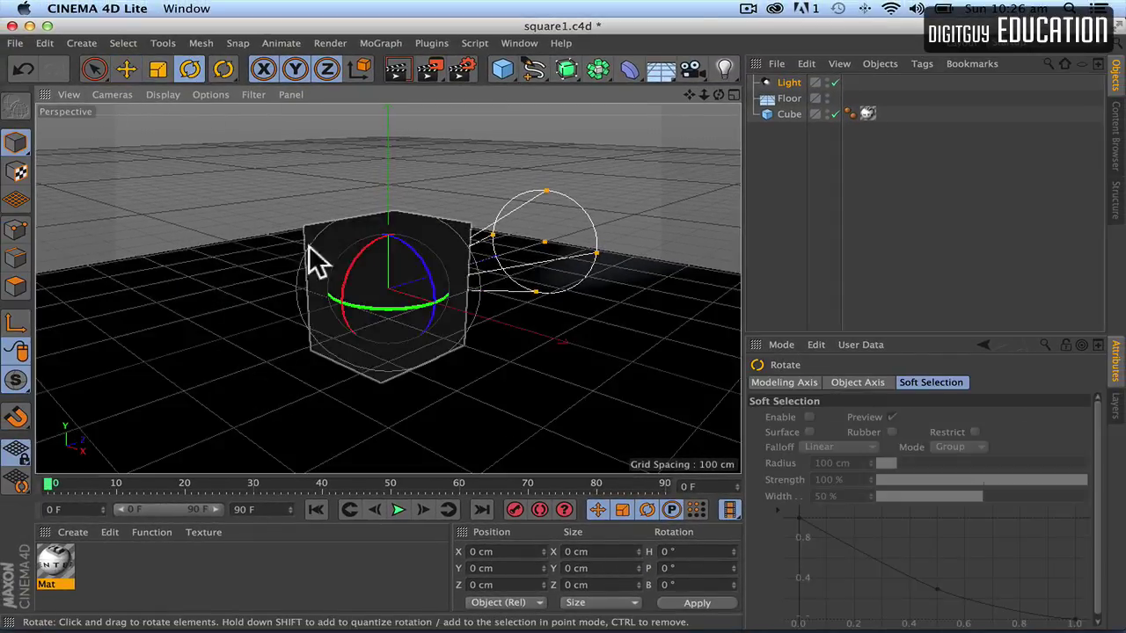
mouse_move(419, 278)
mouse_down()
mouse_move(428, 278)
mouse_move(407, 272)
mouse_move(403, 286)
mouse_up()
key(super+z)
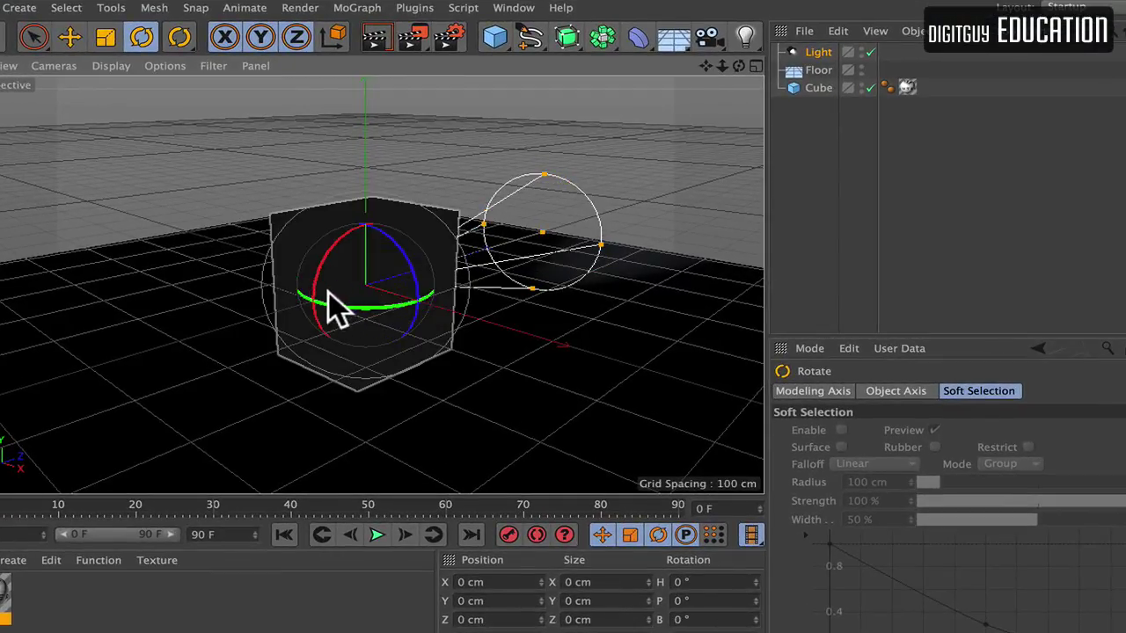
drag(323, 269, 405, 190)
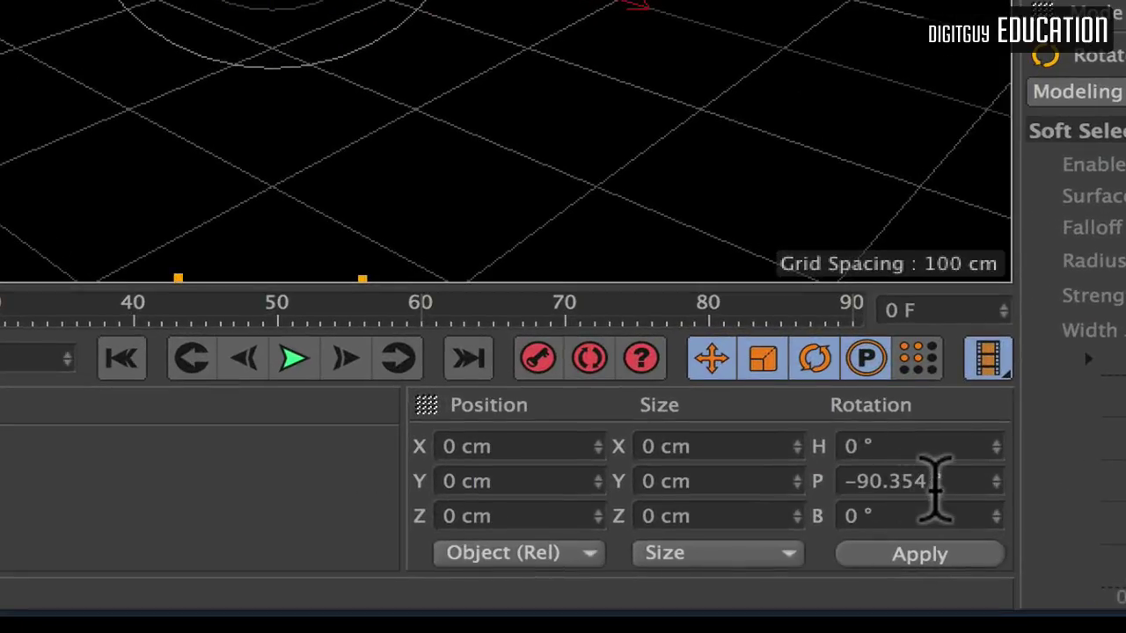
click(954, 481)
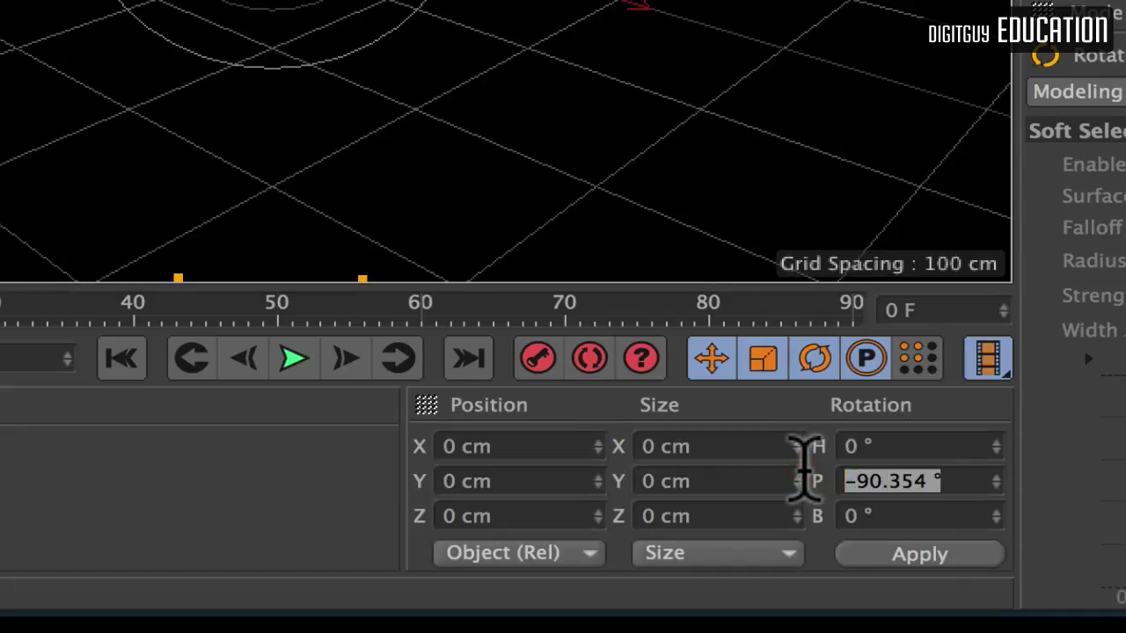
text(-)
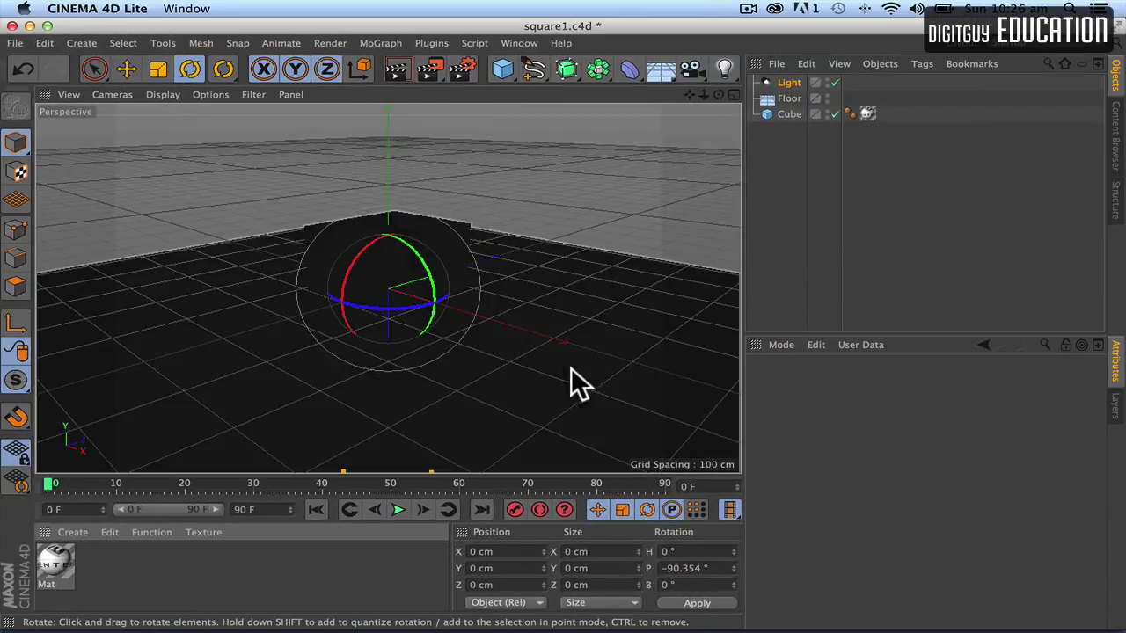
Raise the spot light above the cube to a Y position of about 1053 cm.
click(102, 73)
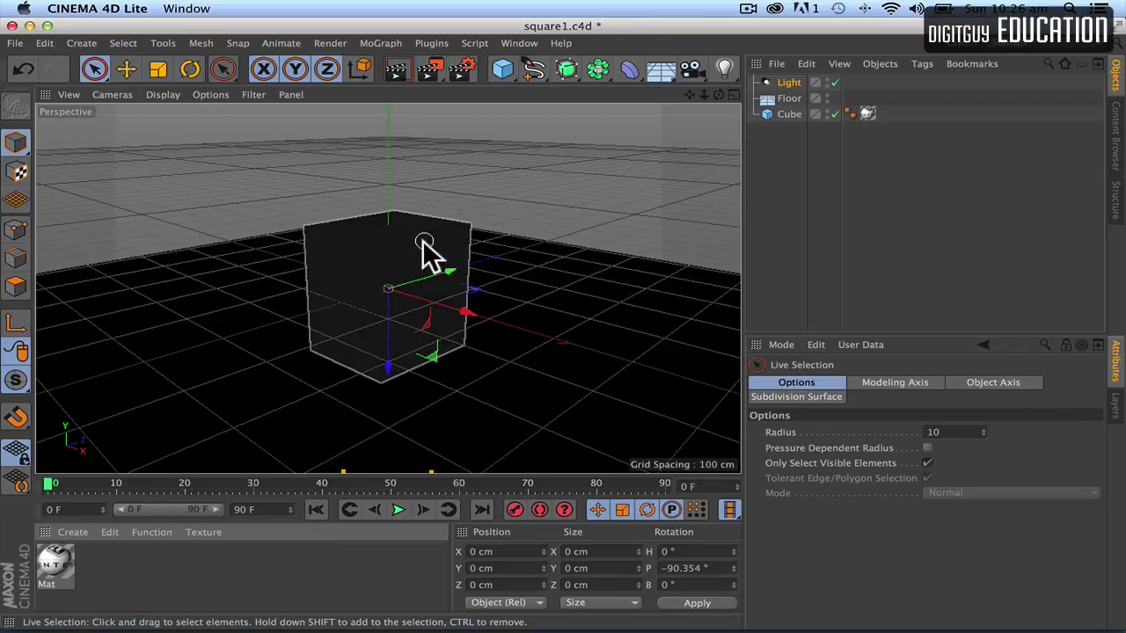
drag(387, 363, 394, 97)
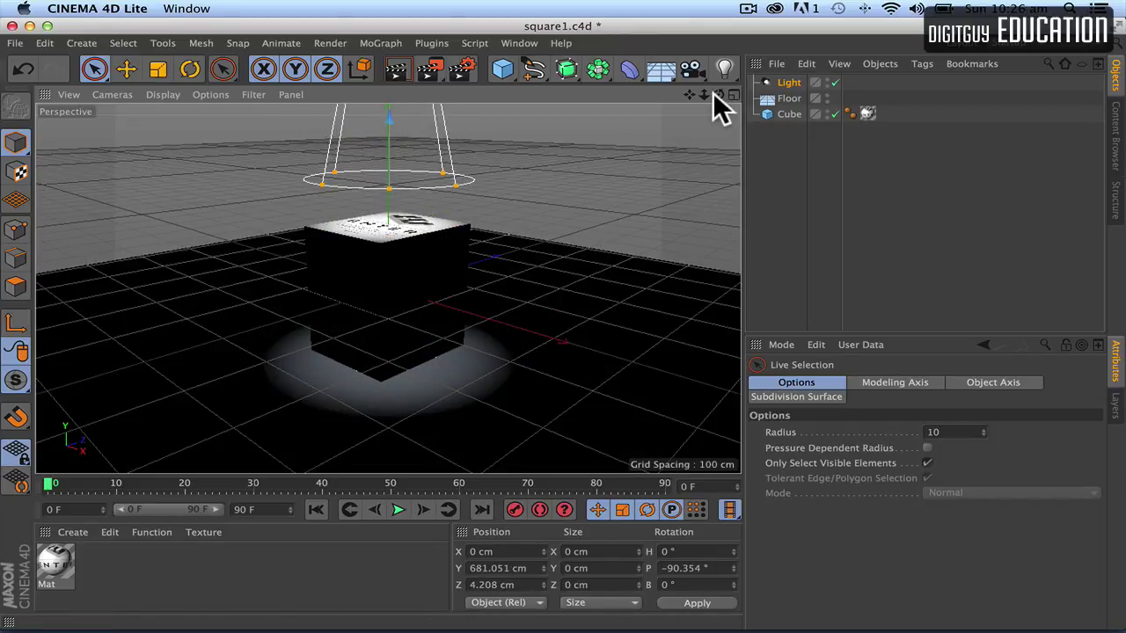
drag(704, 92, 655, 104)
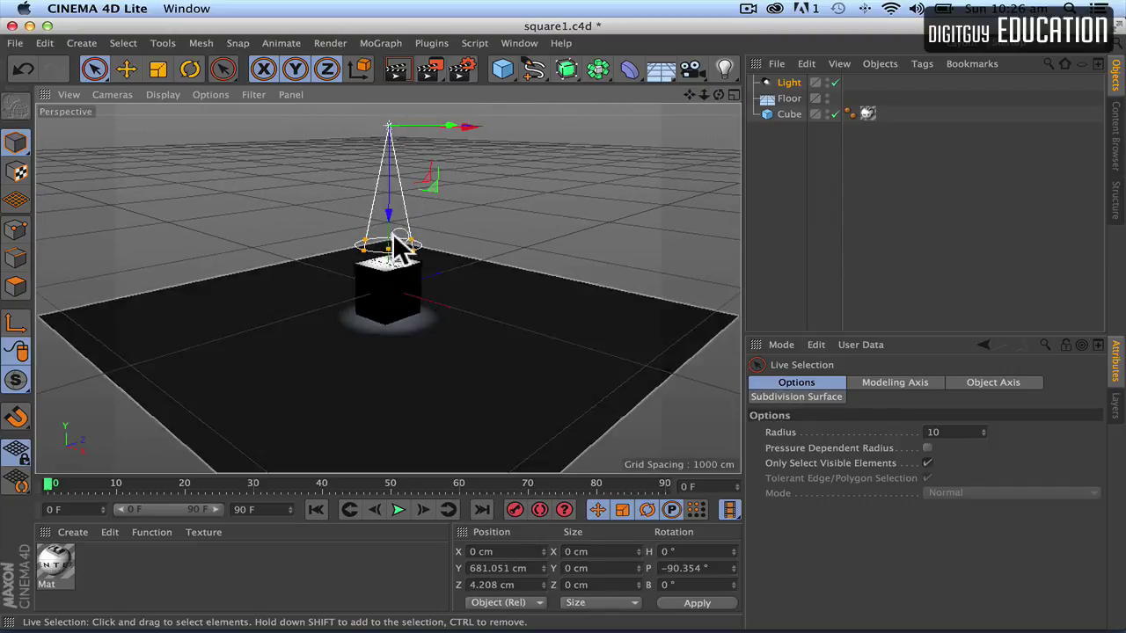
drag(395, 249, 413, 111)
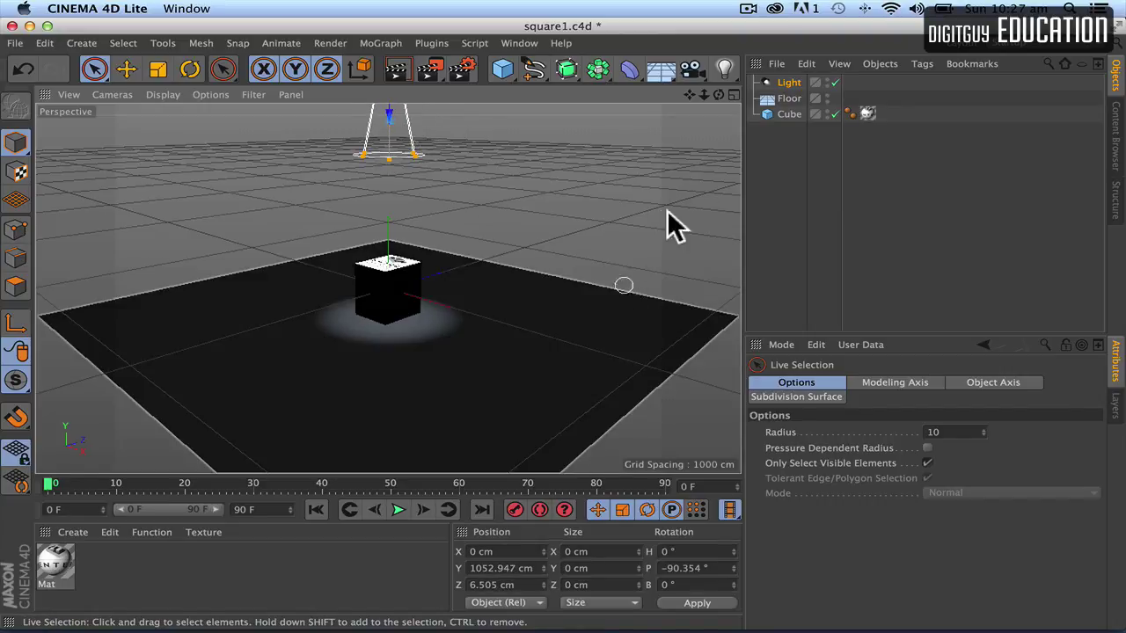
Add a second spot light to the scene.
click(727, 71)
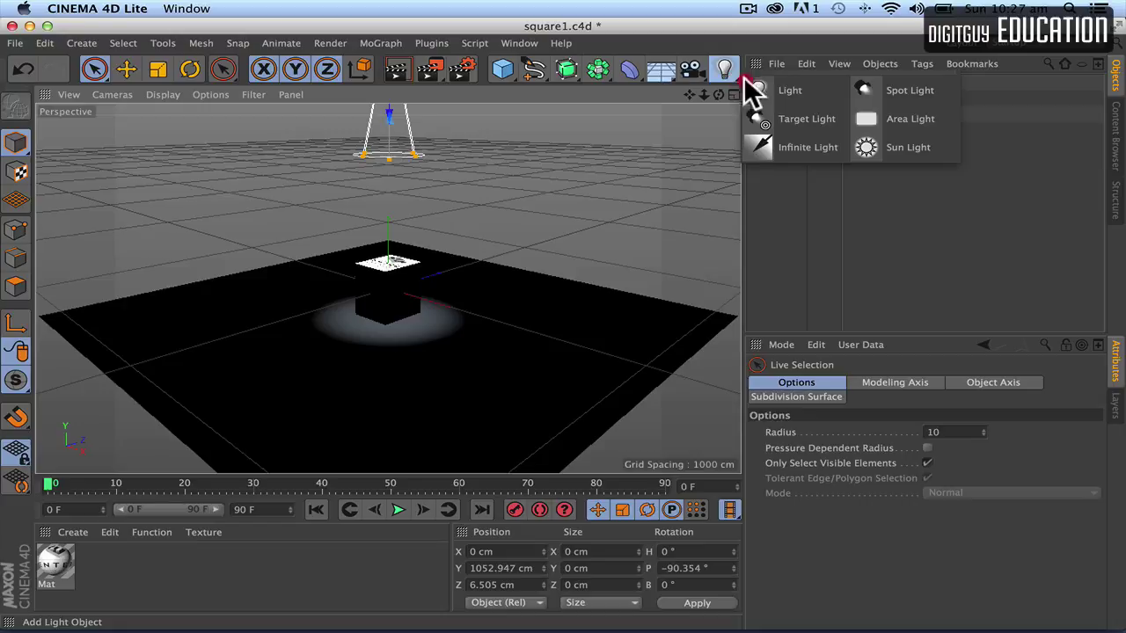
click(878, 94)
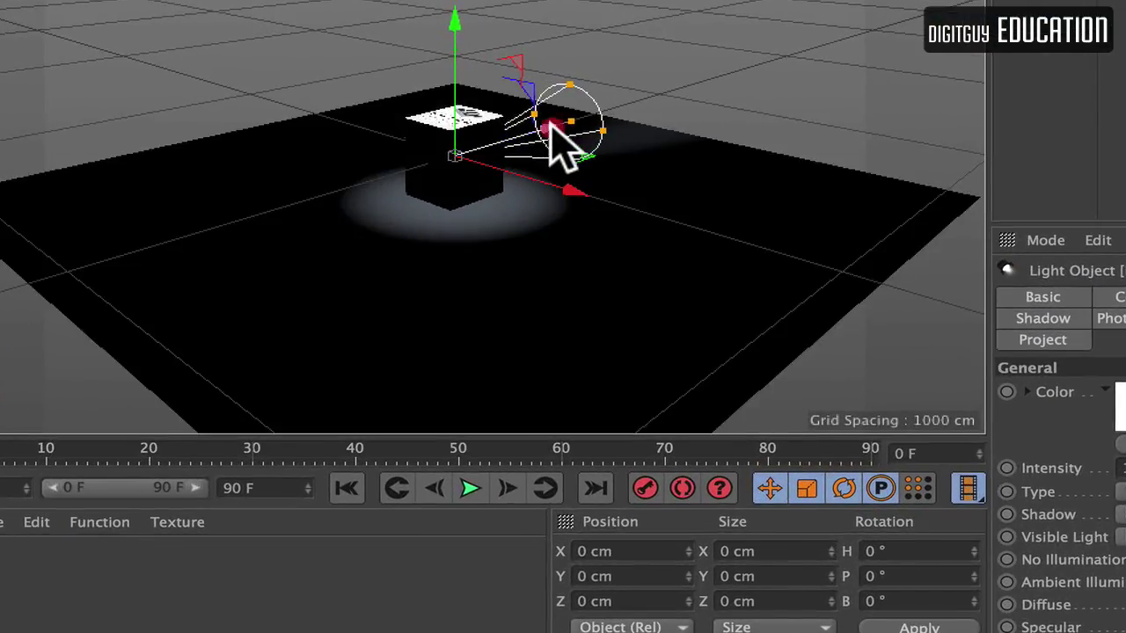
Move the second spot light back to Z about -1132 cm and set its colour to blue, RGB 74, 159, 250.
drag(552, 132, 176, 243)
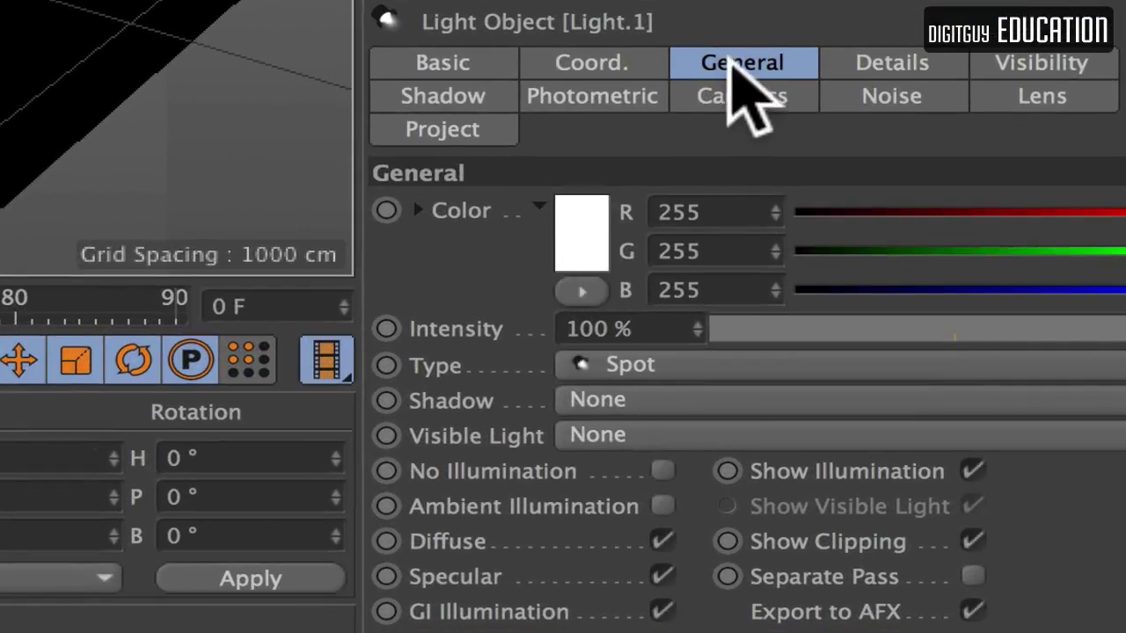
click(567, 220)
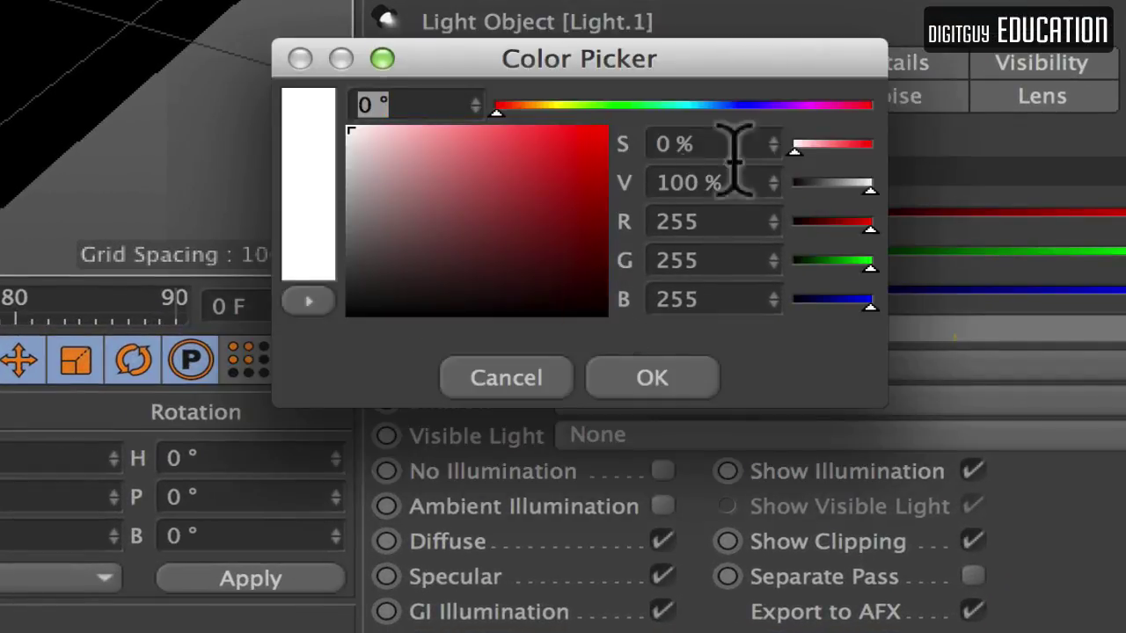
click(716, 106)
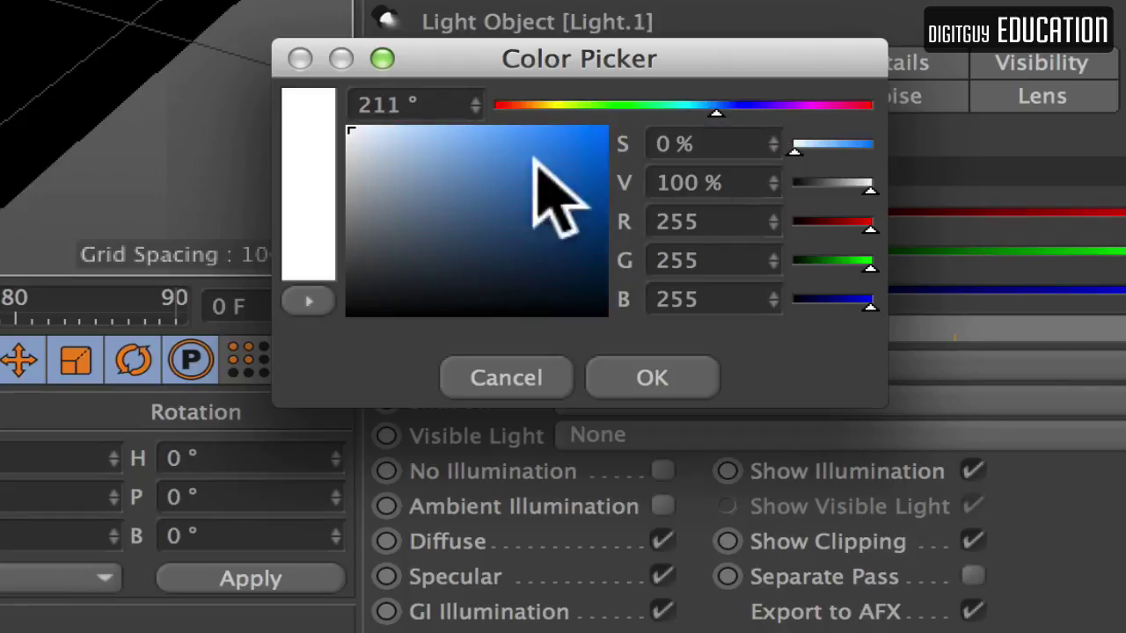
click(529, 130)
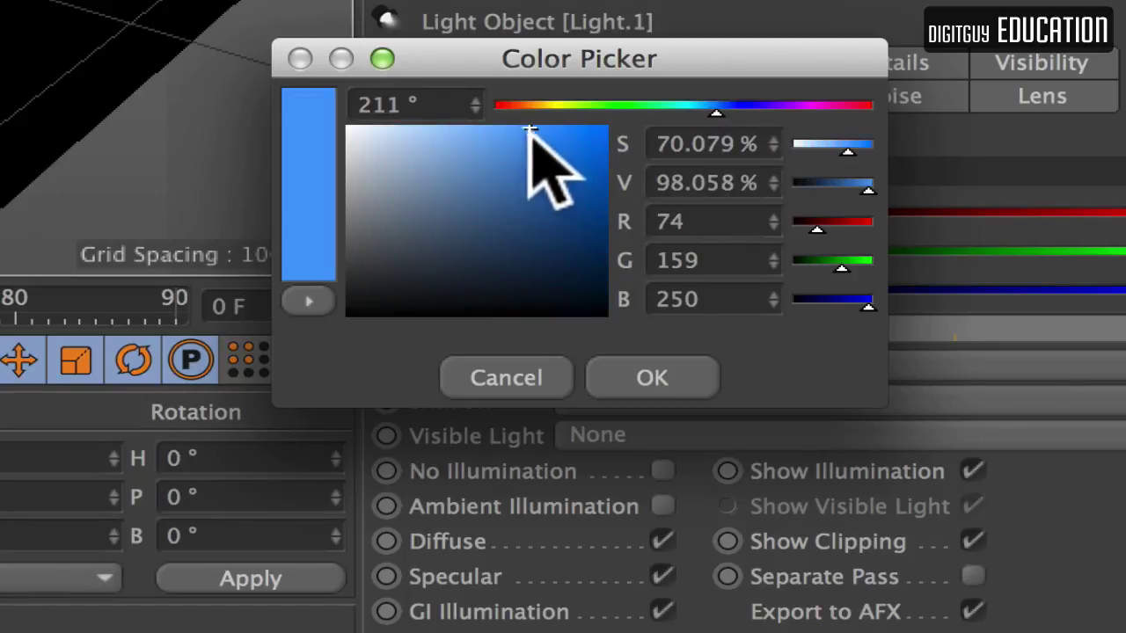
click(650, 375)
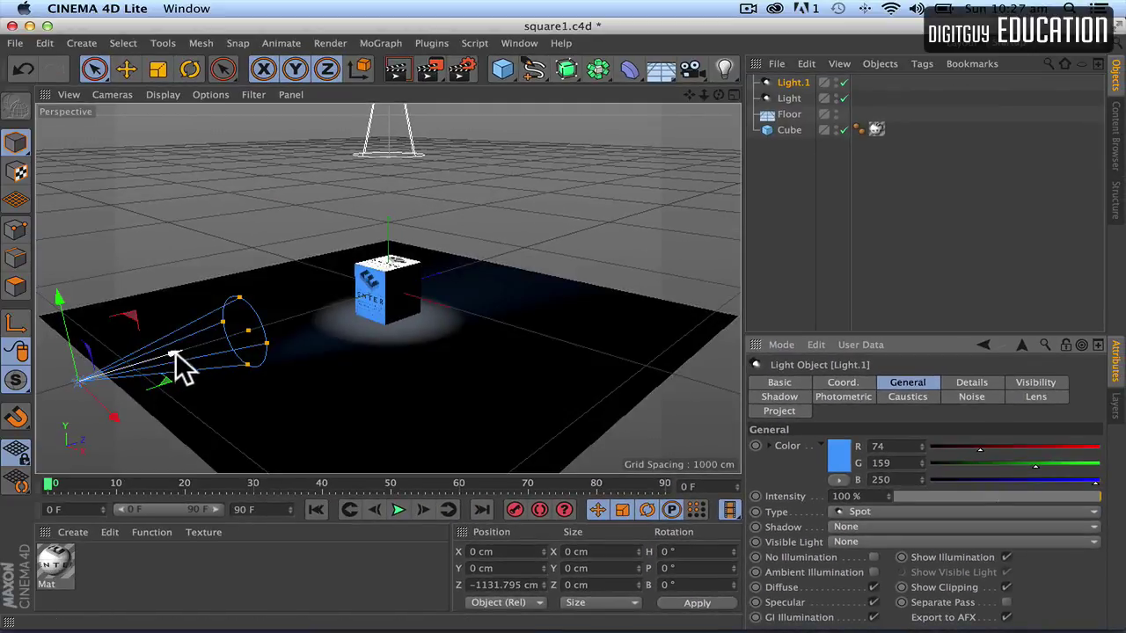
Move the blue spot light farther back to Z about -1311 cm and soften its colour to RGB 142, 193, 247.
click(167, 354)
drag(169, 353, 136, 385)
click(838, 457)
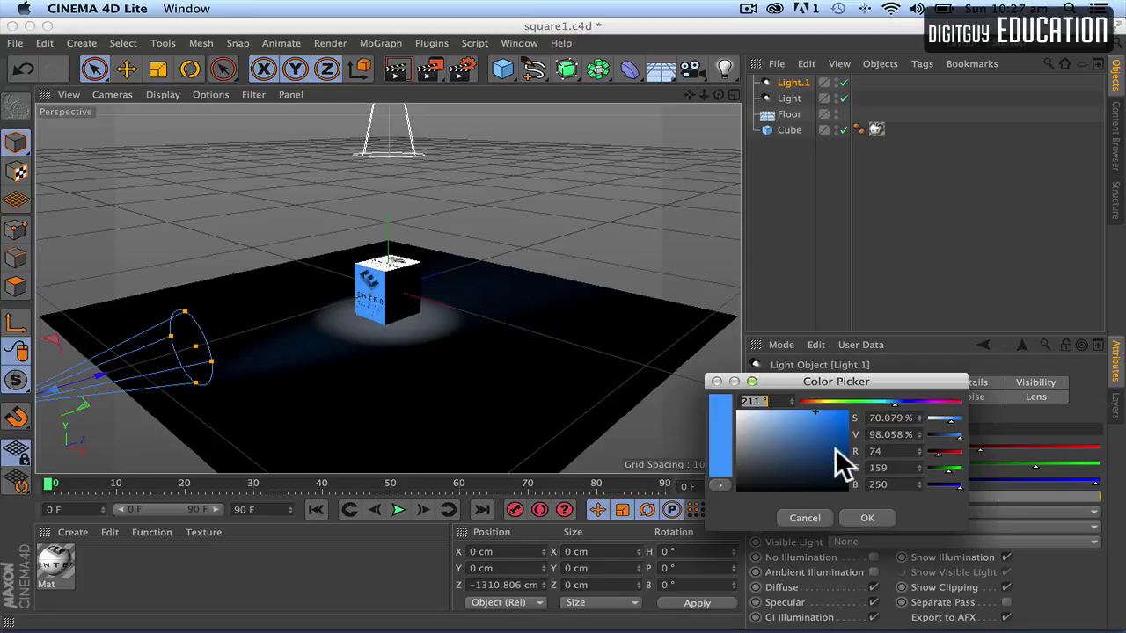
drag(818, 425, 789, 425)
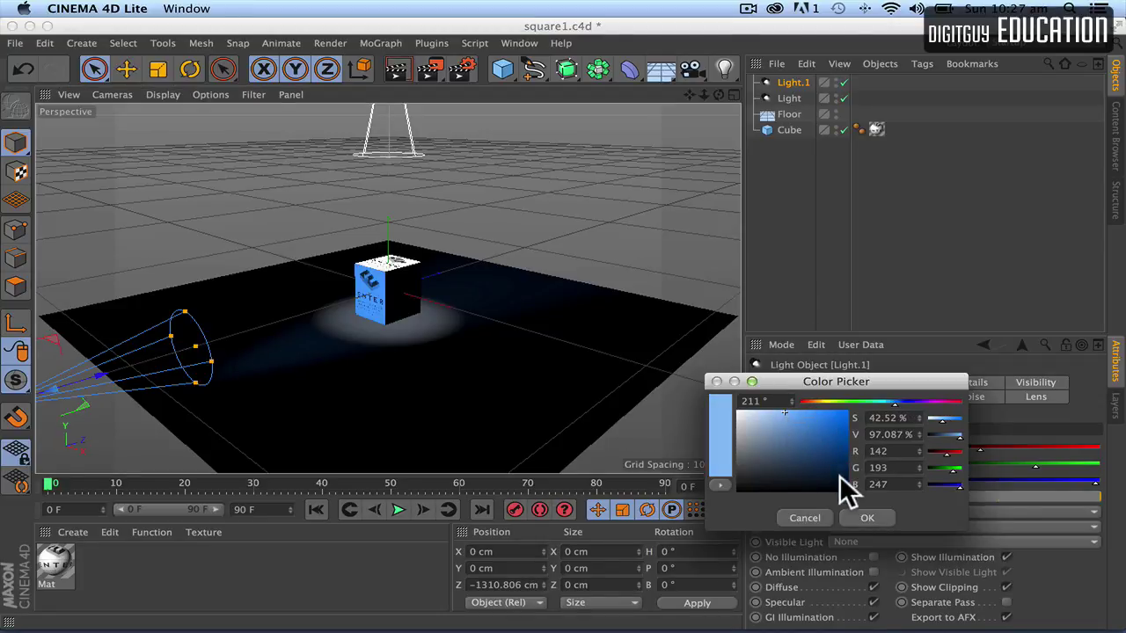
click(867, 518)
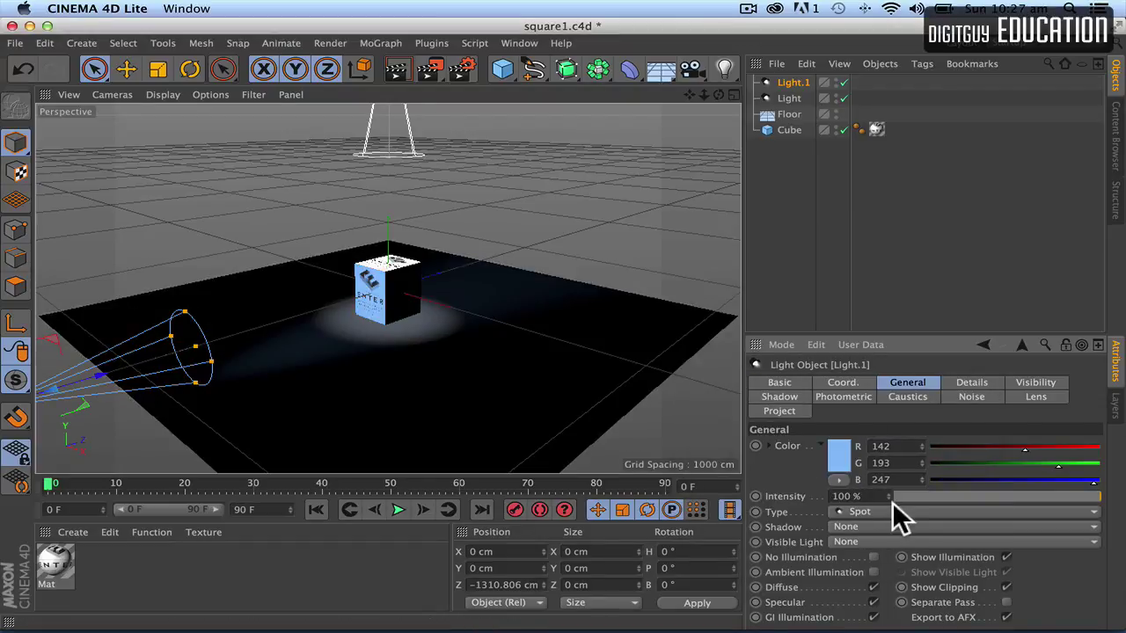
Set the blue spot light's intensity to 186% and move the light back to Z about -1348 cm.
drag(888, 496, 888, 420)
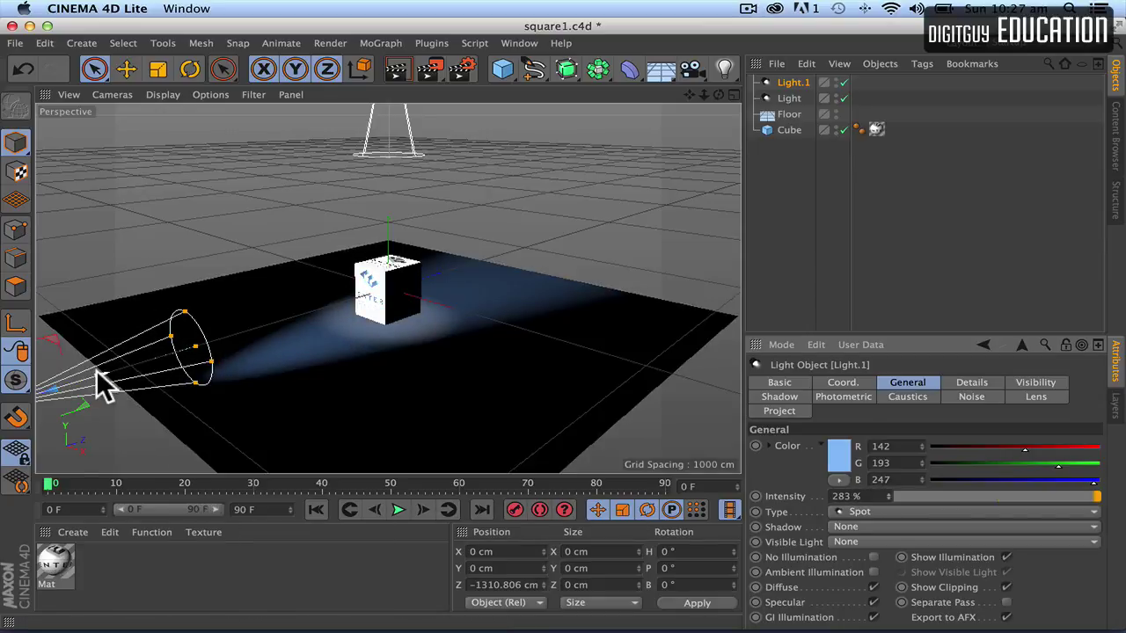
mouse_move(95, 371)
mouse_down()
mouse_move(67, 389)
mouse_move(51, 382)
mouse_move(88, 380)
mouse_up()
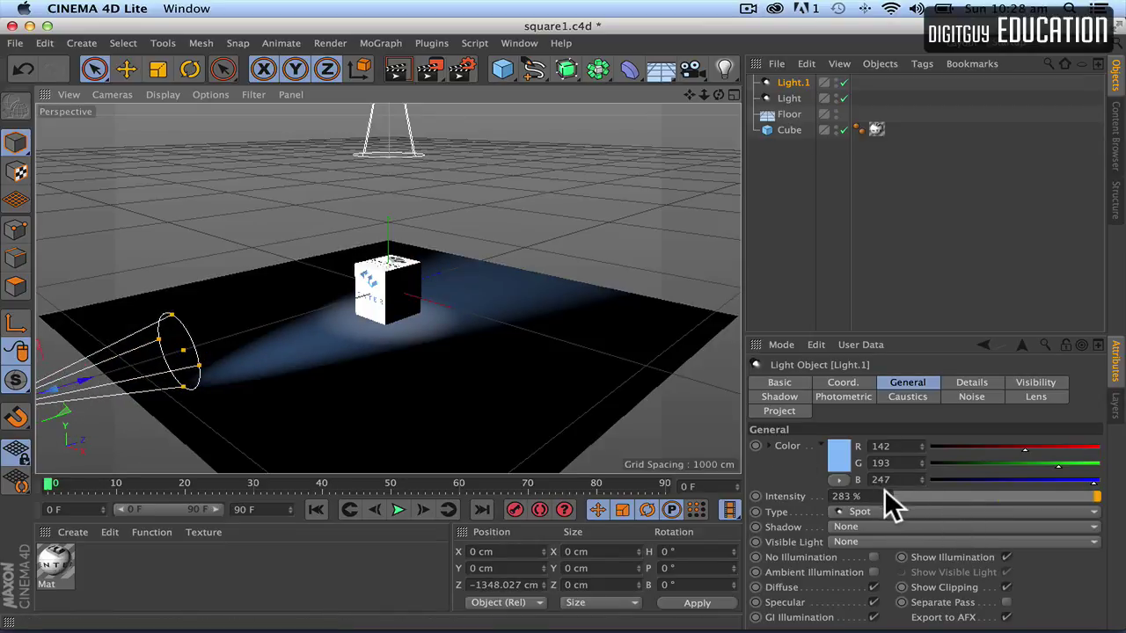
drag(885, 492, 885, 499)
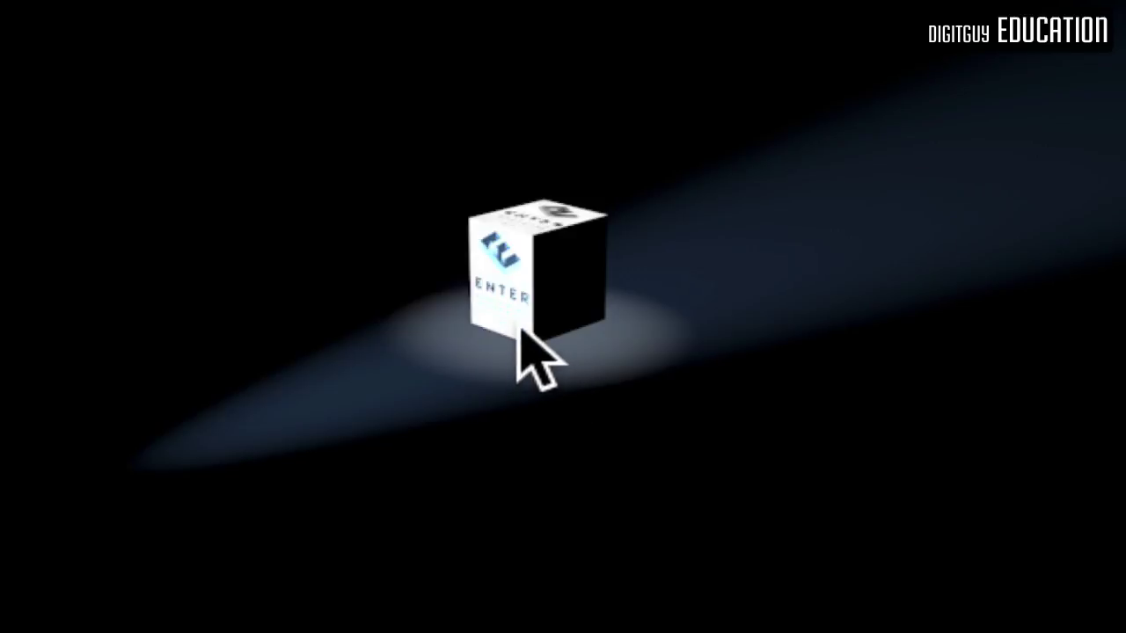
click(1001, 373)
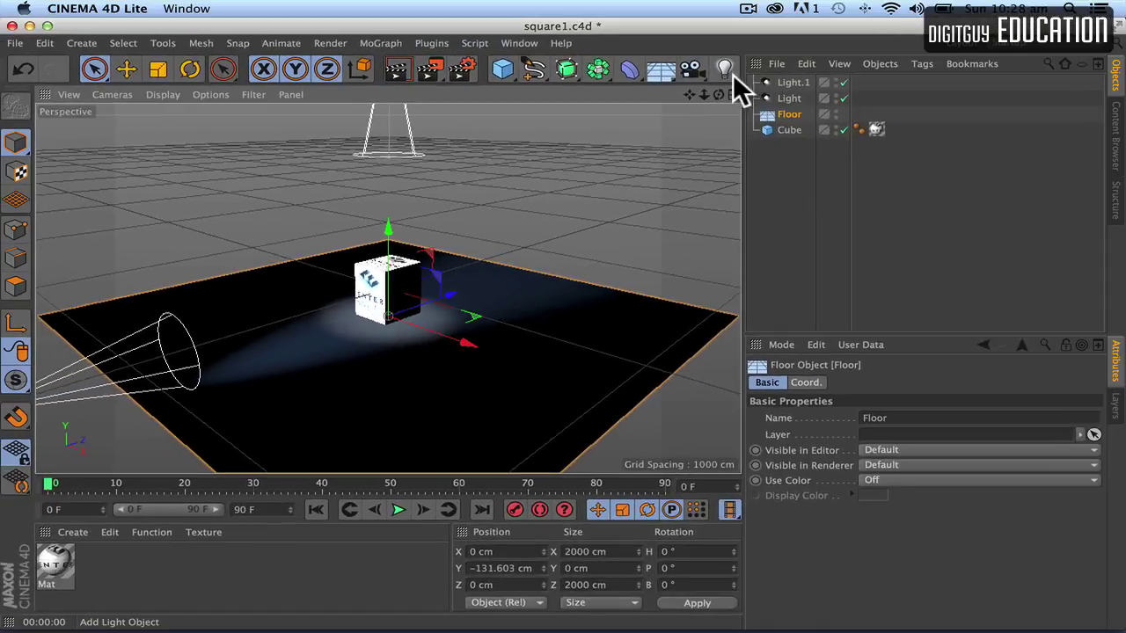
Add a third spot light and rotate its heading to about 88.6°.
click(732, 74)
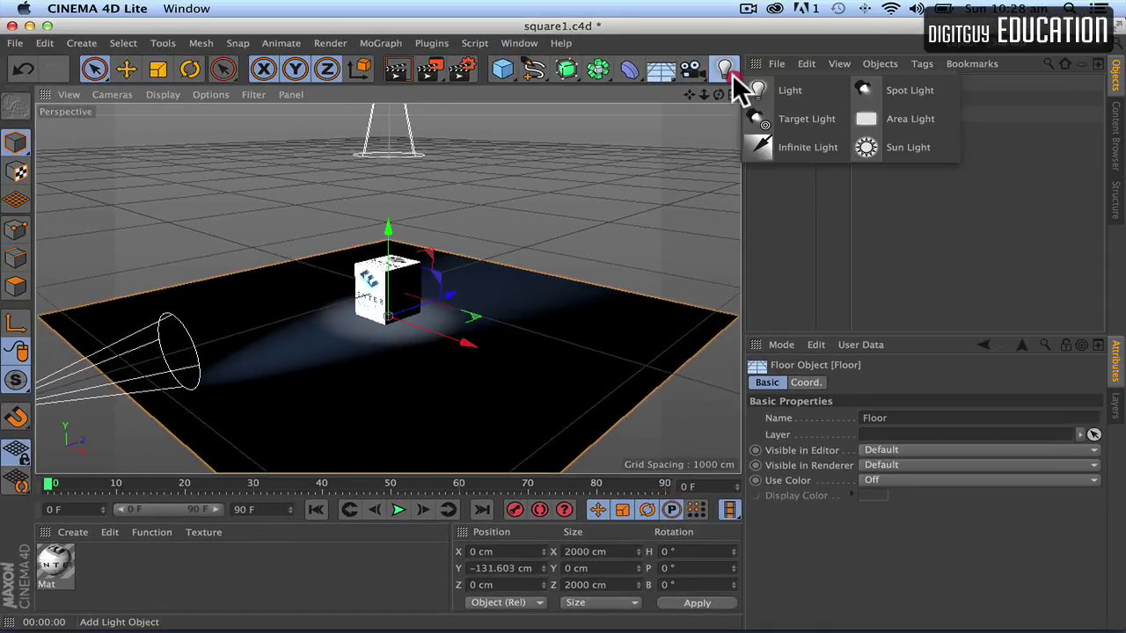
click(871, 91)
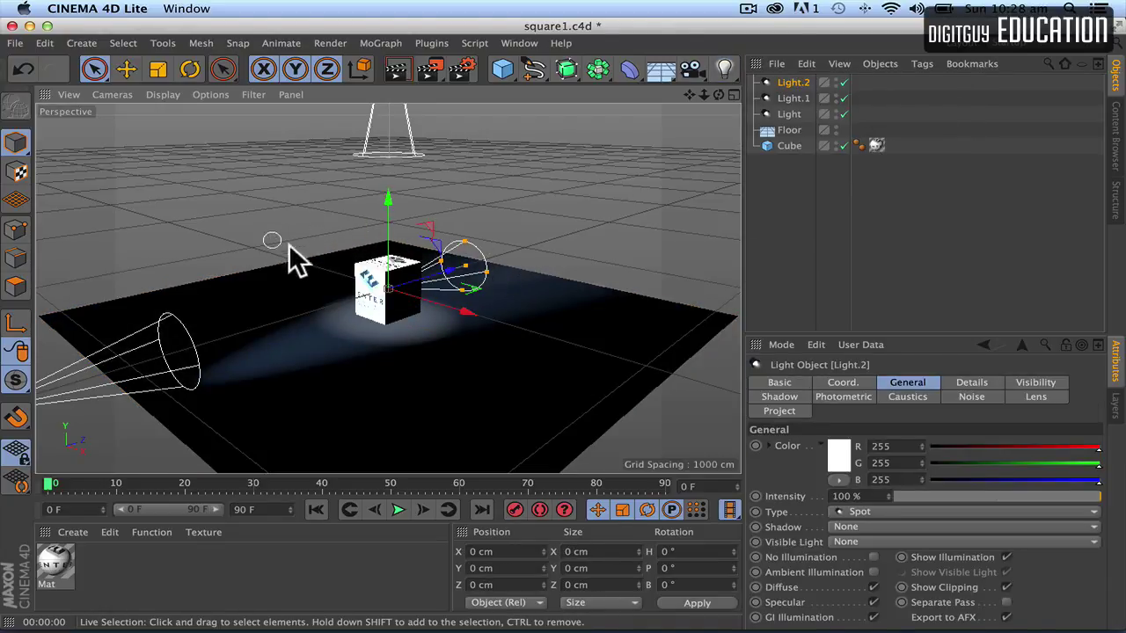
click(187, 69)
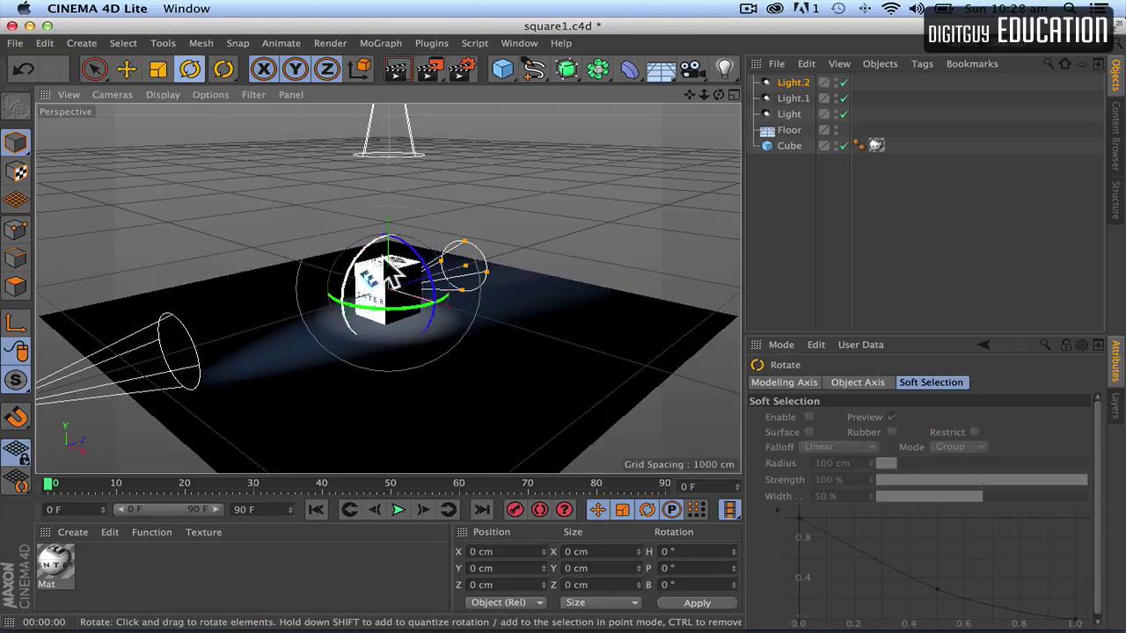
drag(410, 302, 425, 304)
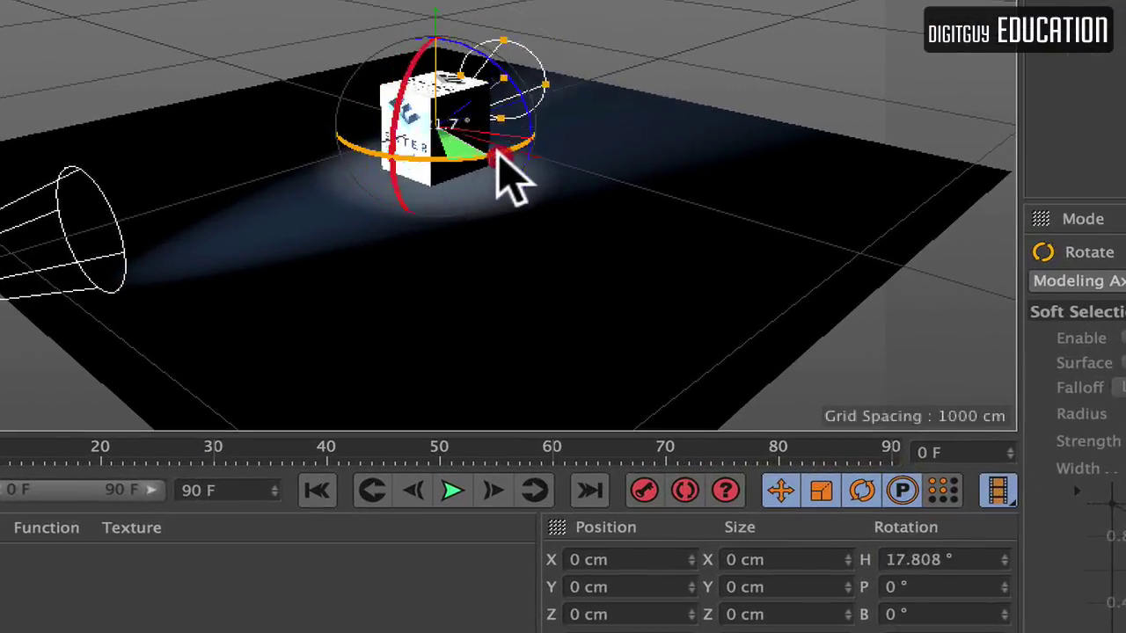
drag(498, 154, 718, 120)
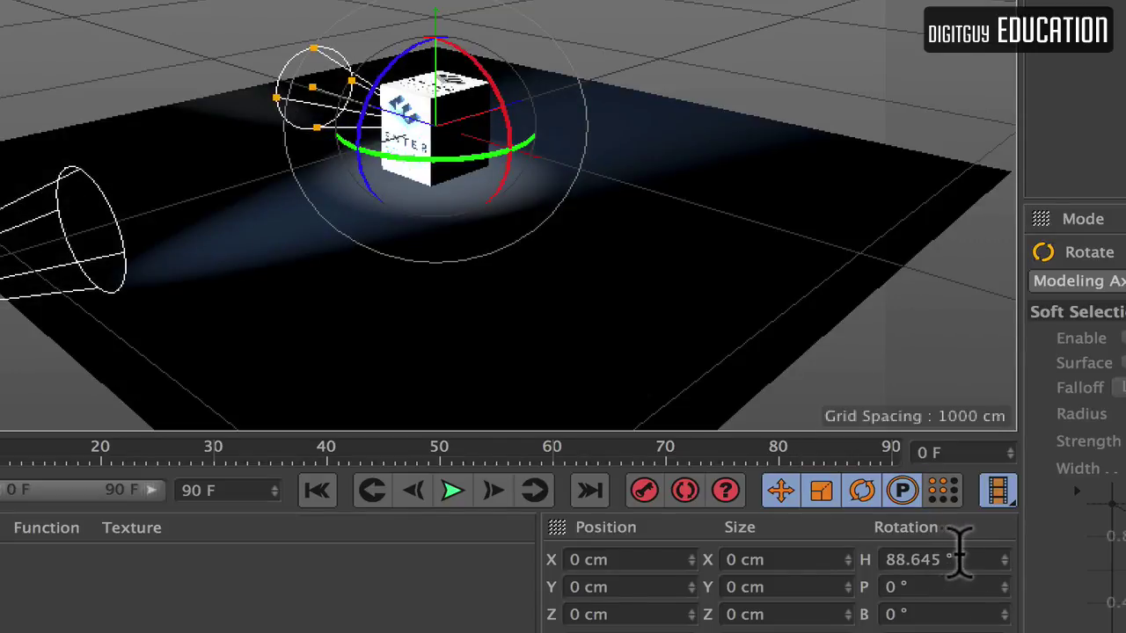
click(945, 559)
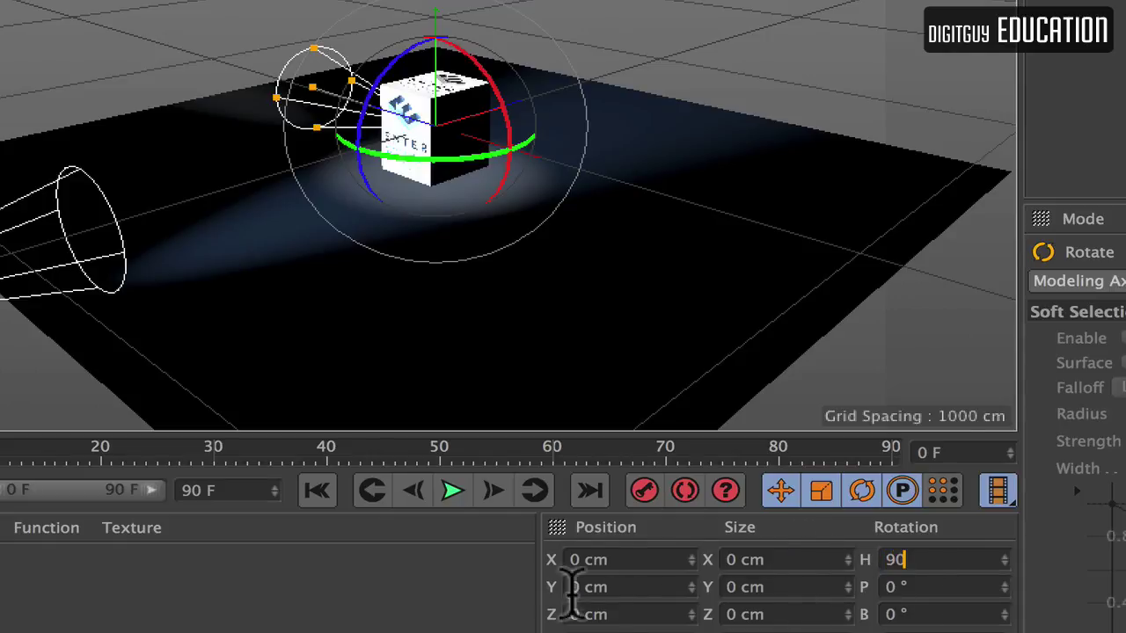
click(503, 570)
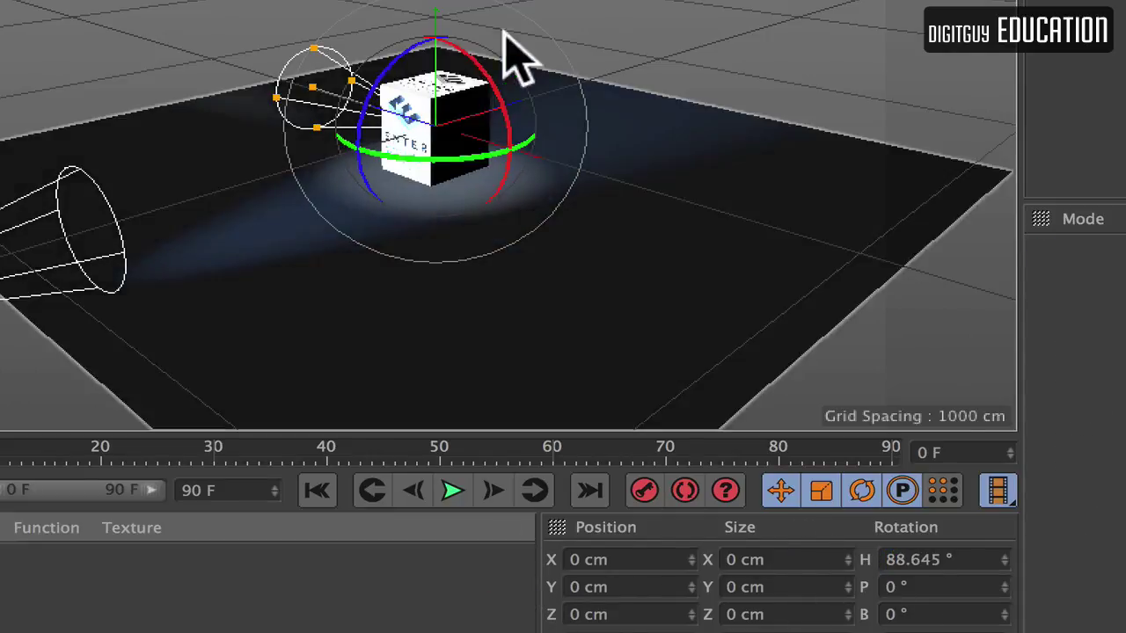
Move the third spot light to about X 1490 cm, Z -35 cm and set its colour to orange, RGB 240, 129, 11.
key(9)
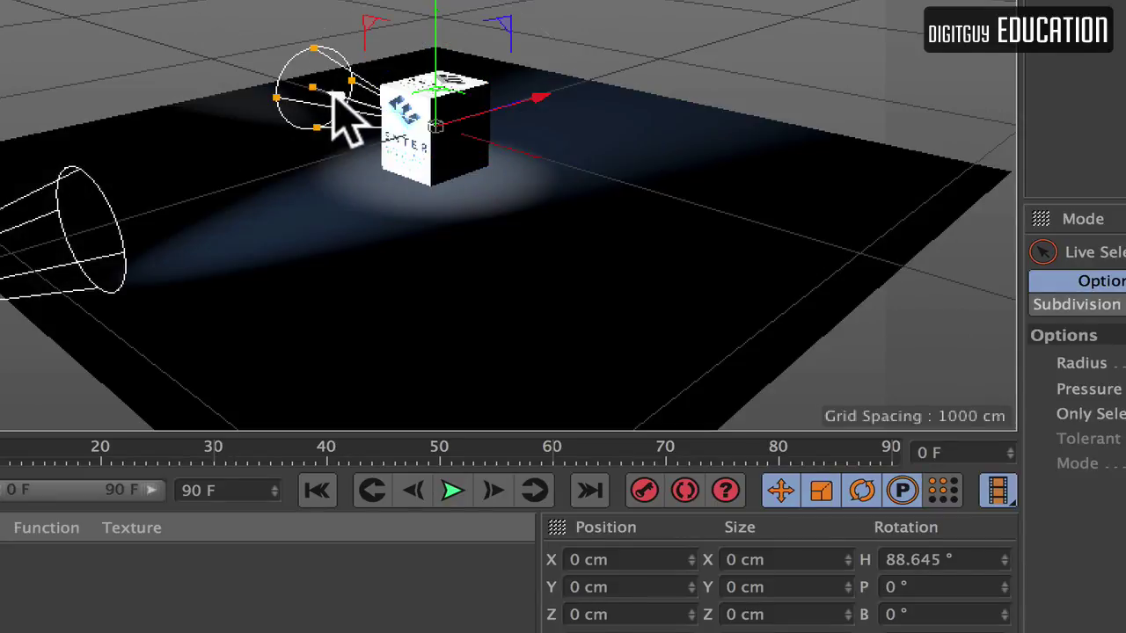
drag(343, 101, 1028, 439)
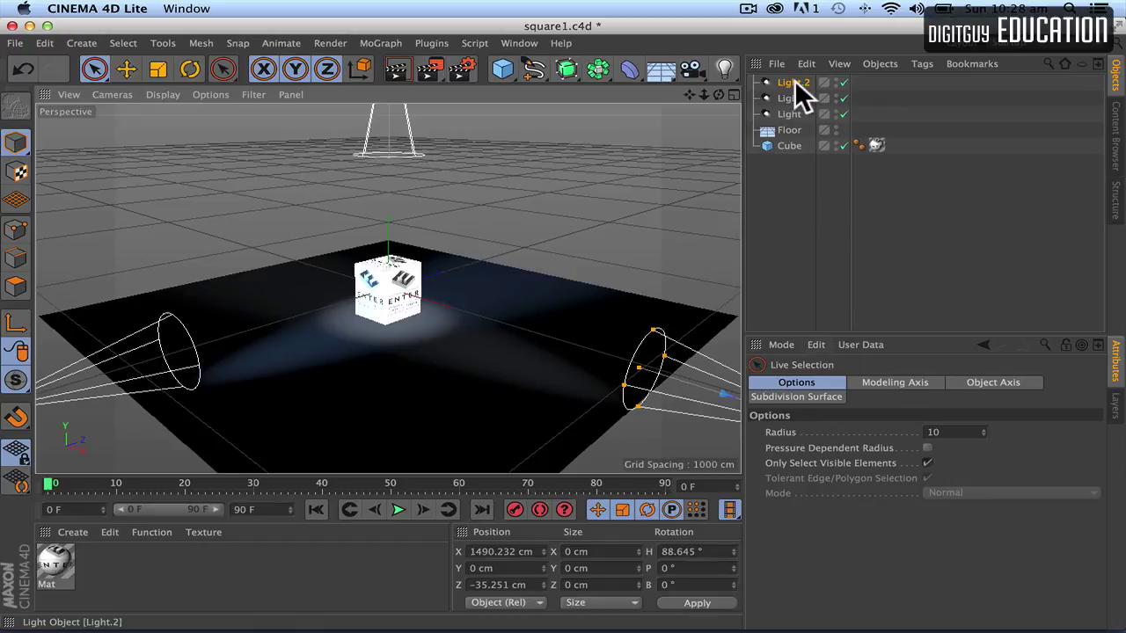
click(794, 82)
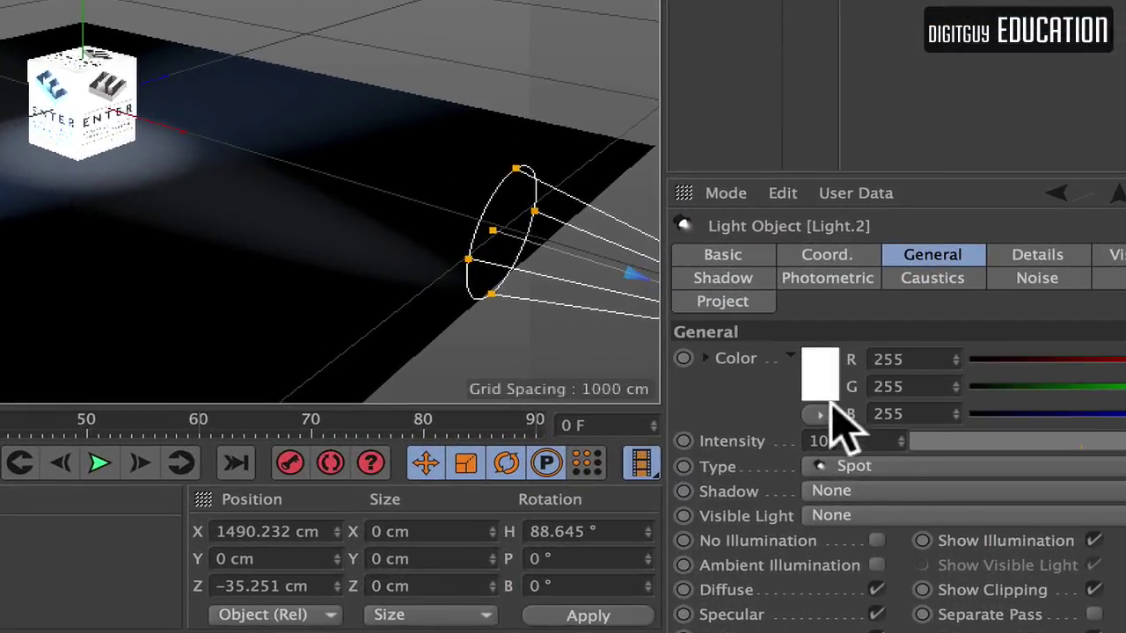
click(838, 454)
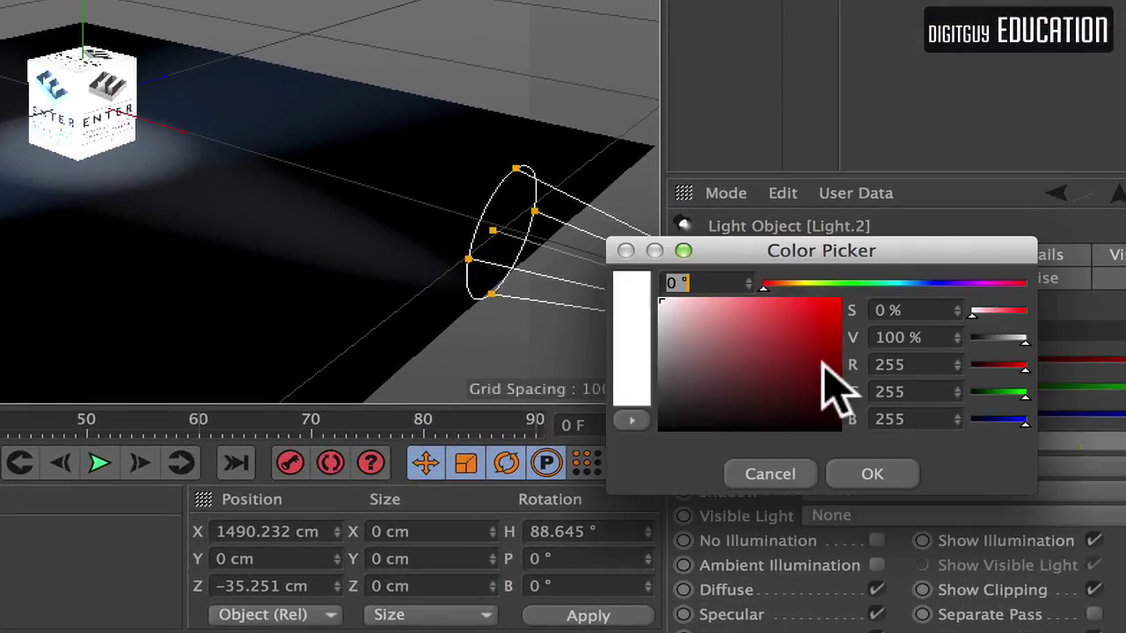
click(786, 288)
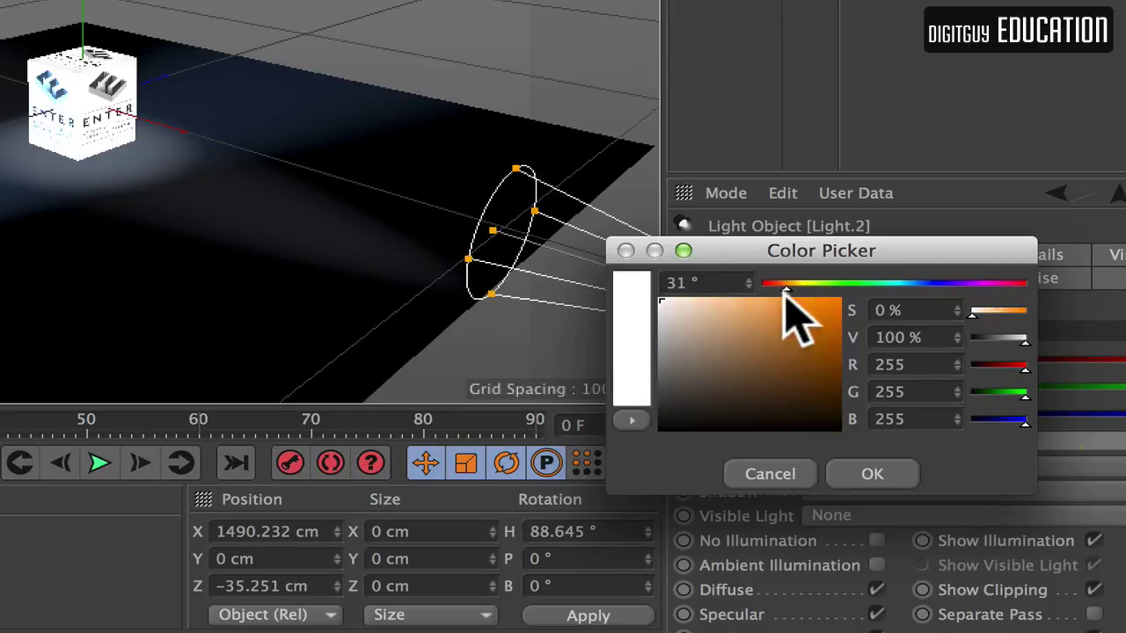
click(833, 305)
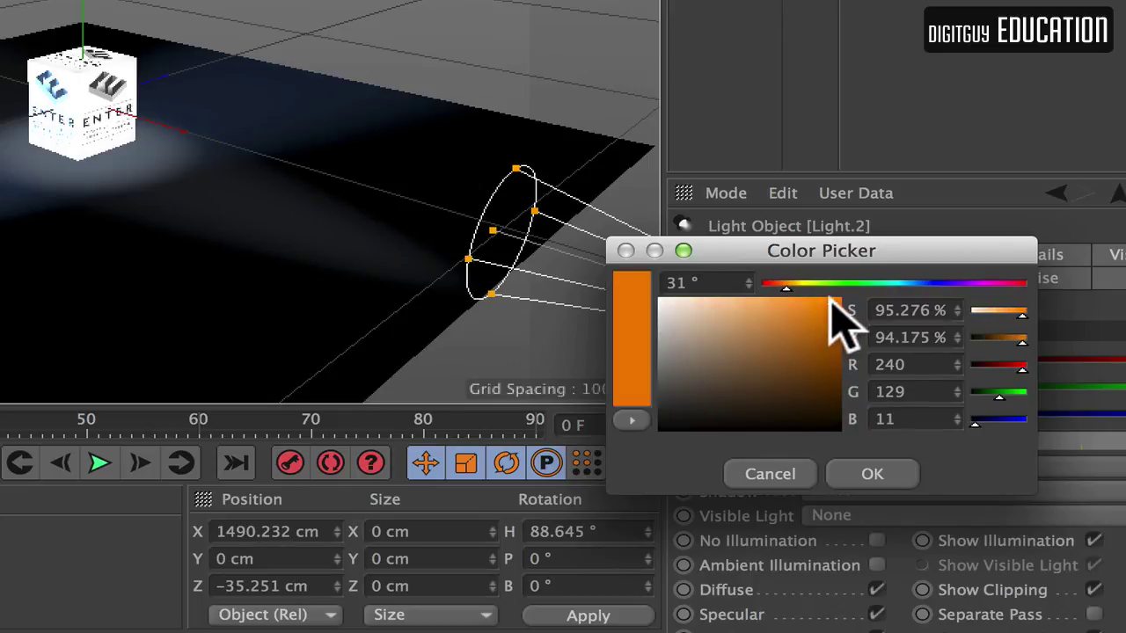
click(873, 477)
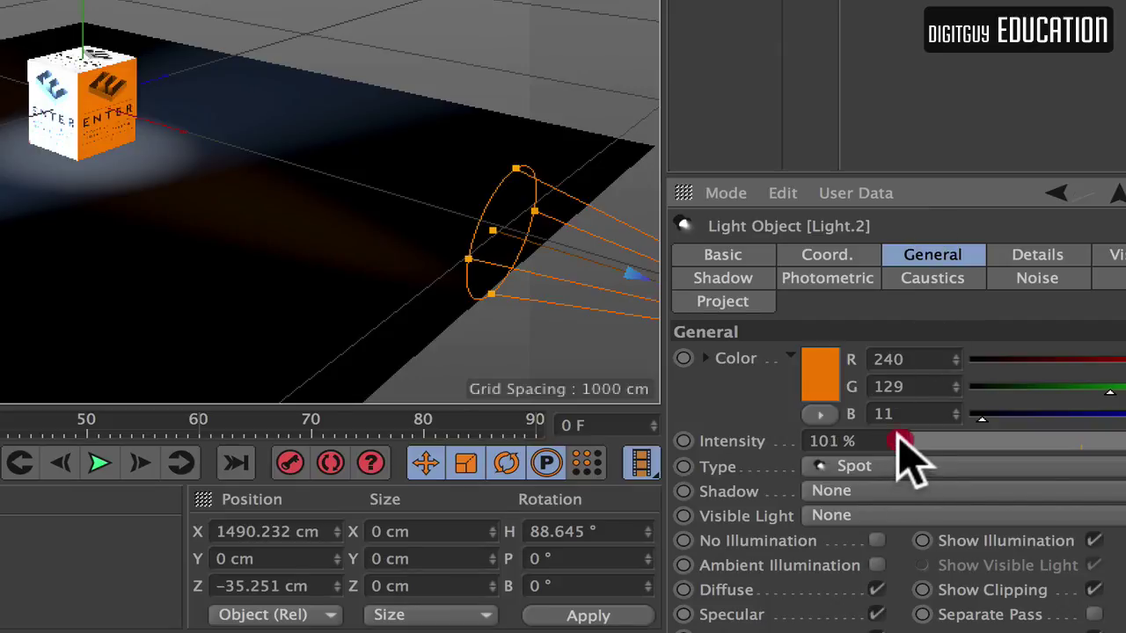
Set the orange spot light's intensity to 288% and its shadow type to Shadow Maps (Soft).
drag(899, 442, 933, 406)
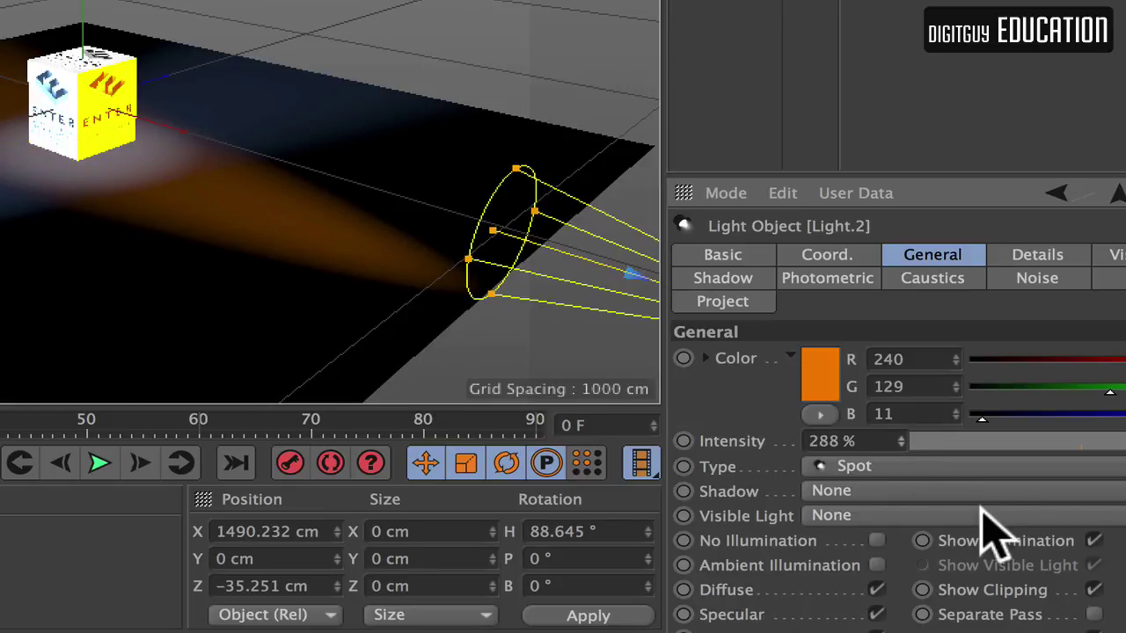
click(890, 493)
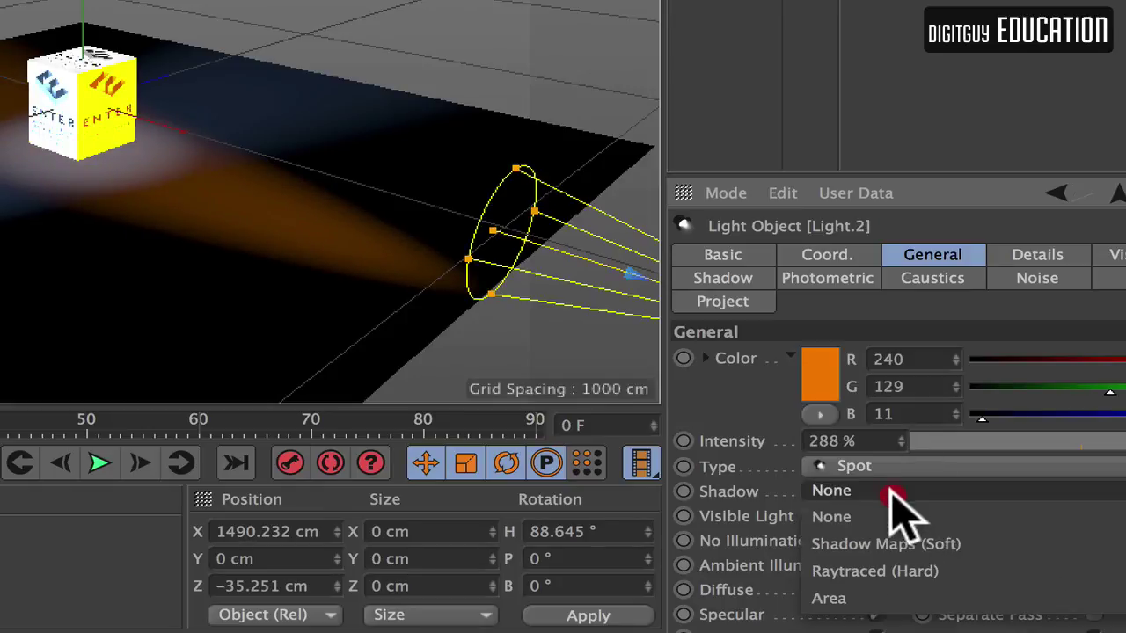
click(899, 546)
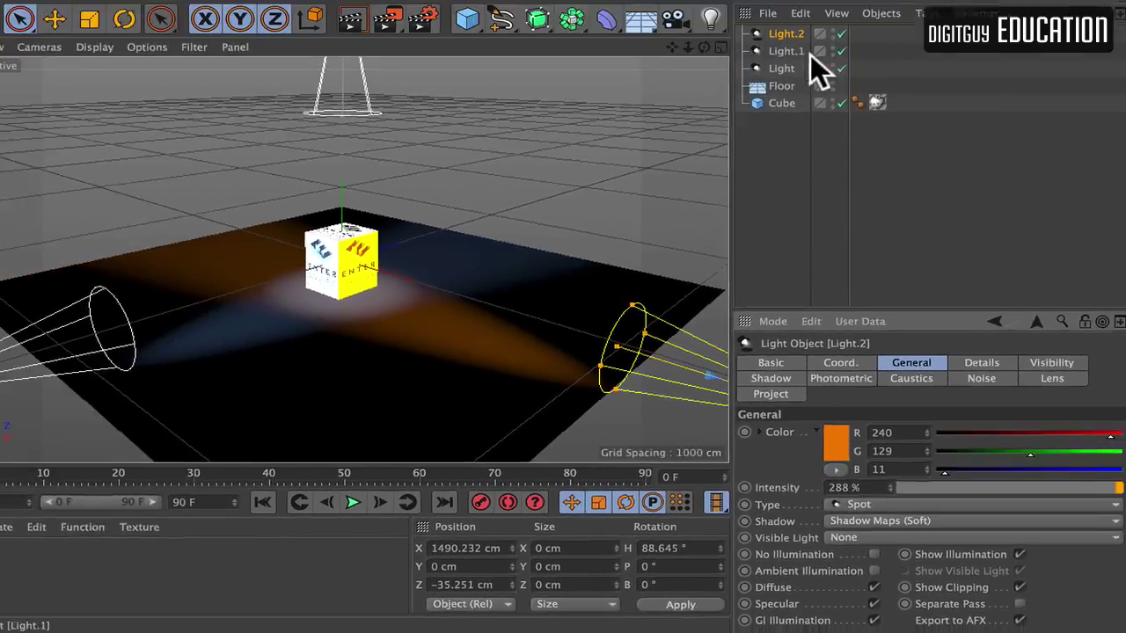
Set the blue spot light's shadow type to Shadow Maps (Soft).
click(794, 97)
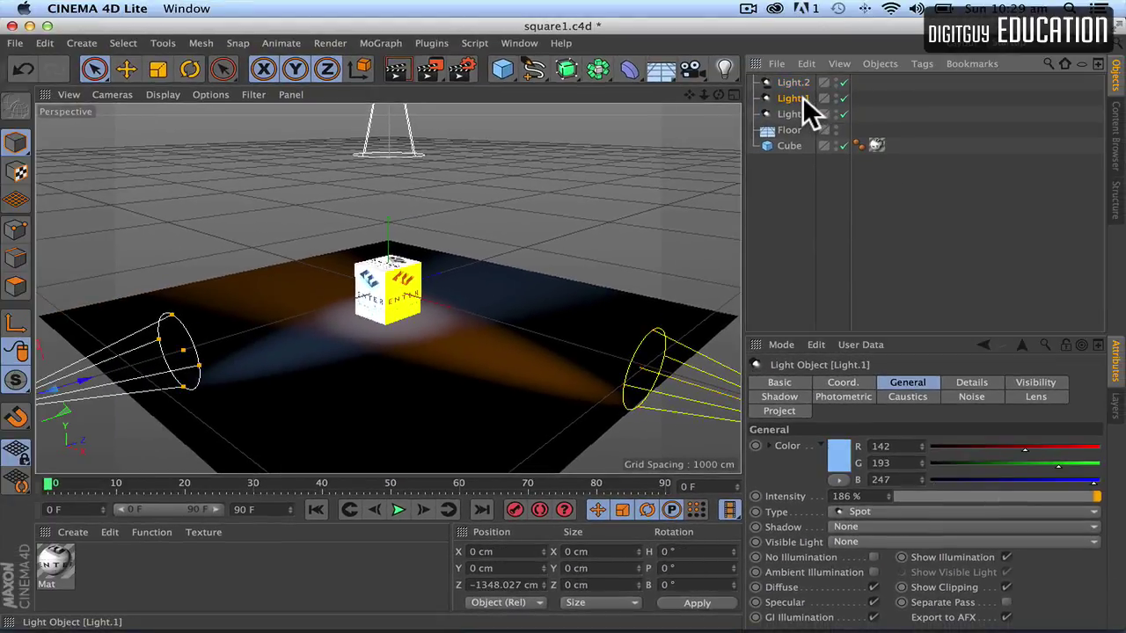
click(883, 524)
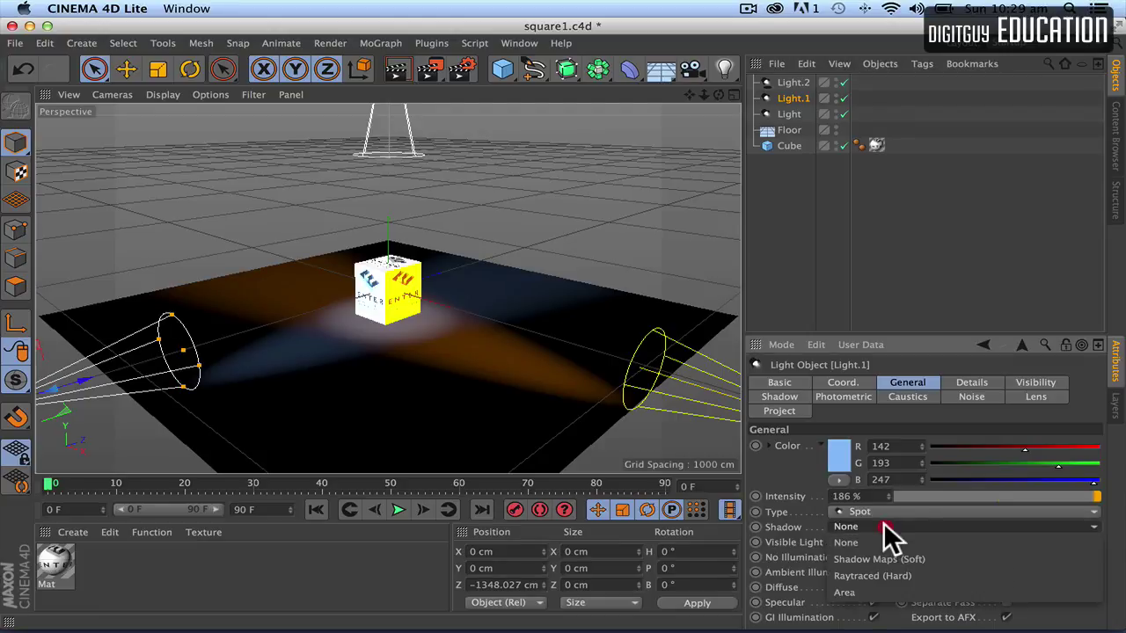
click(881, 559)
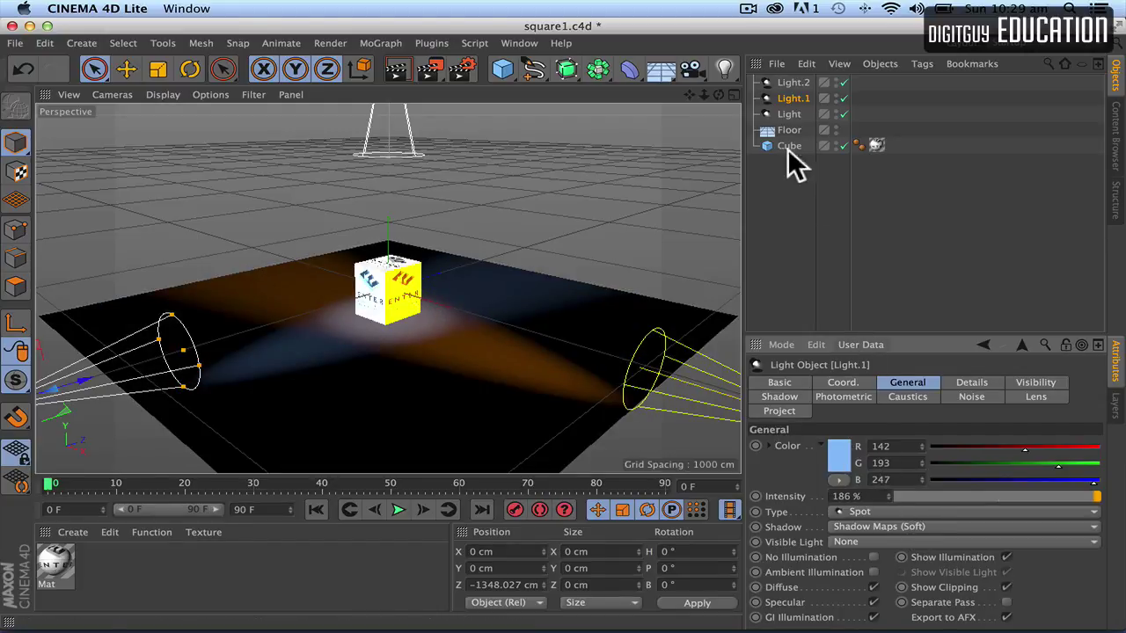
Change the orange spot light's colour to a paler orange, RGB 250, 204, 155, and render the view to check it.
click(790, 82)
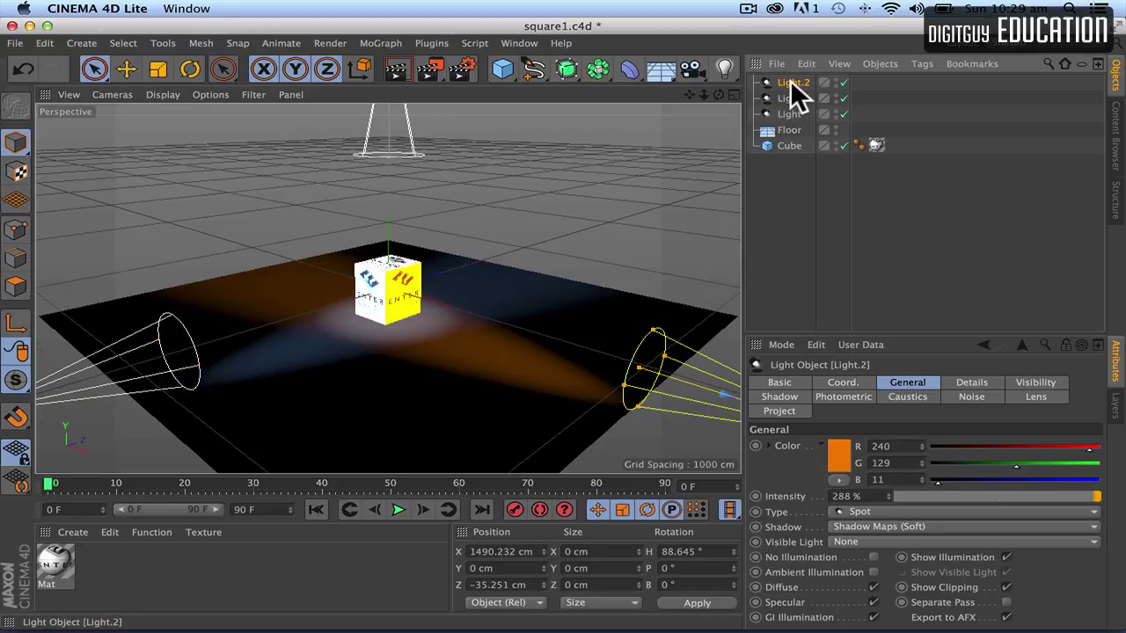
click(834, 451)
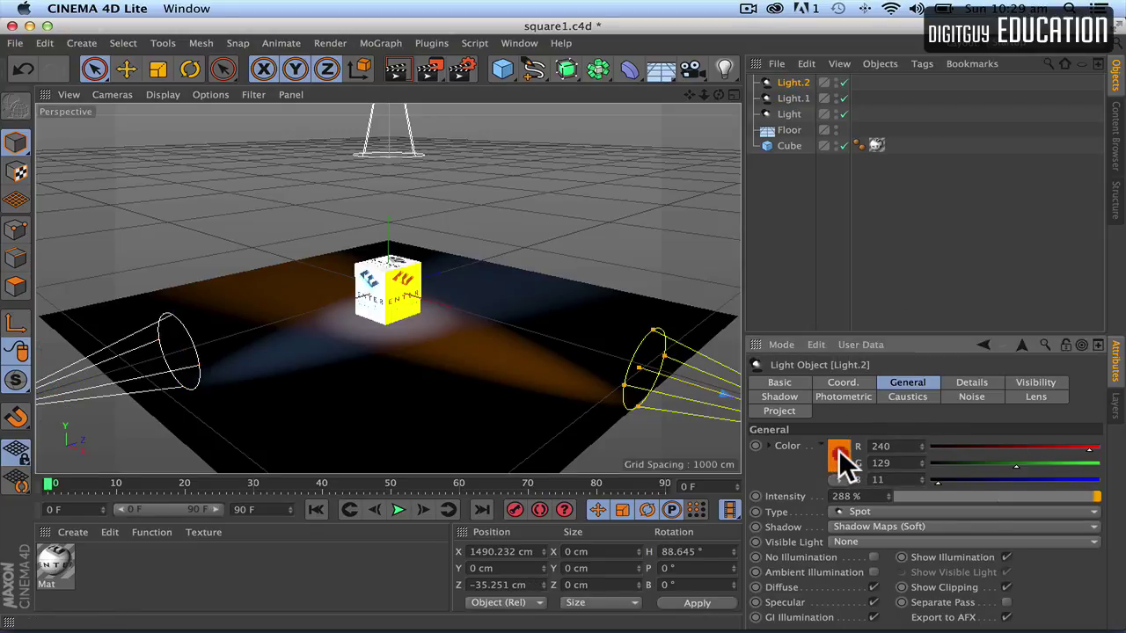
click(782, 411)
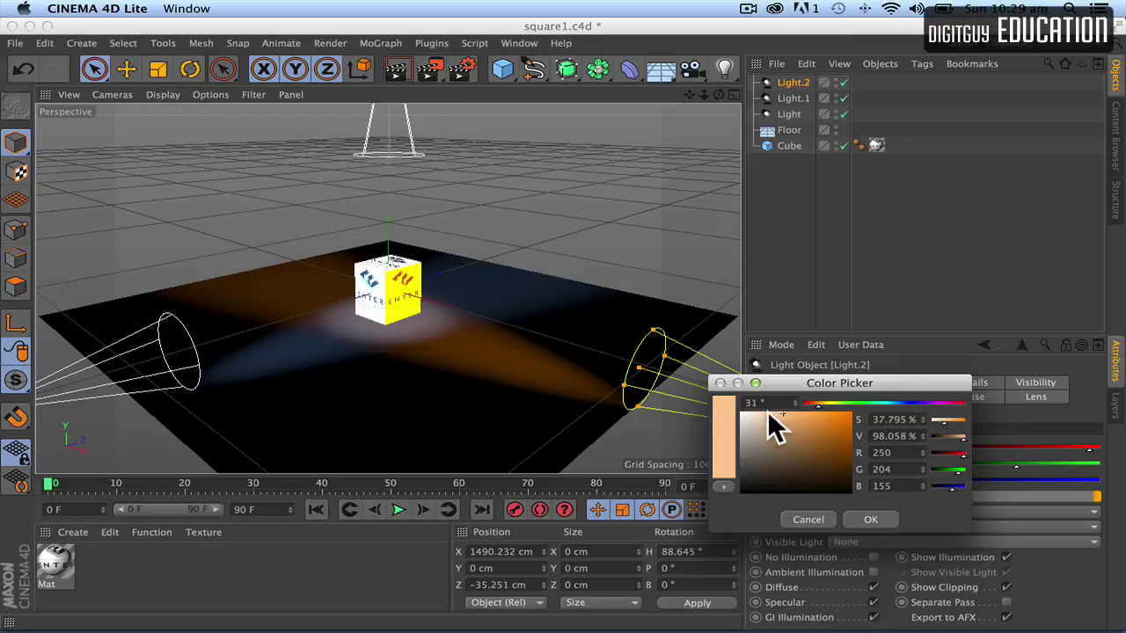
click(869, 520)
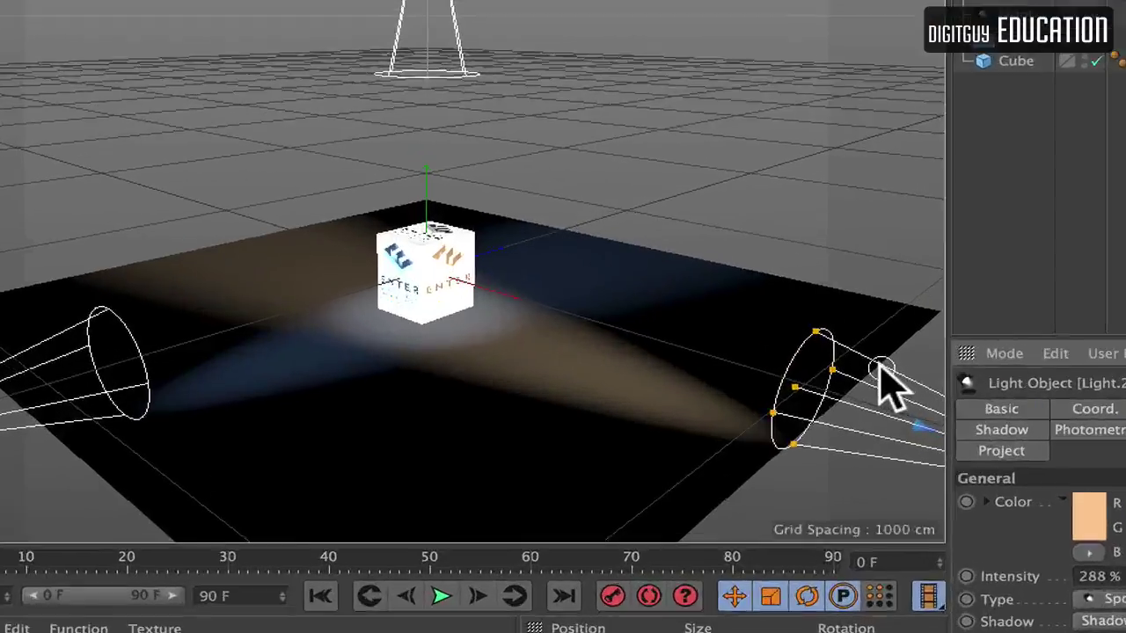
key(ctrl+r)
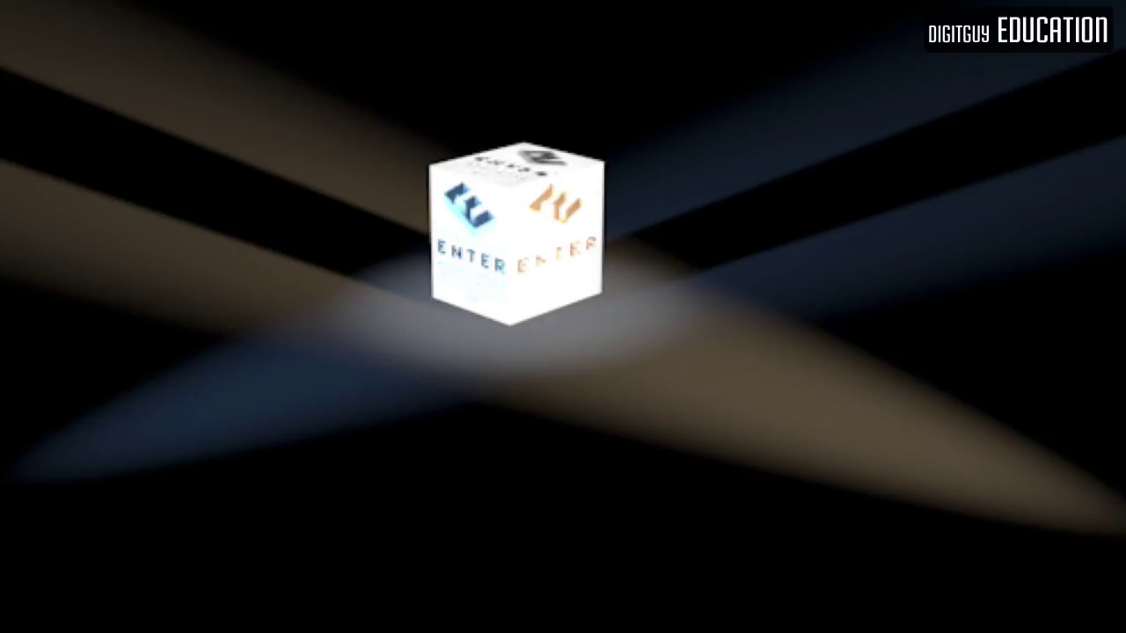
click(636, 330)
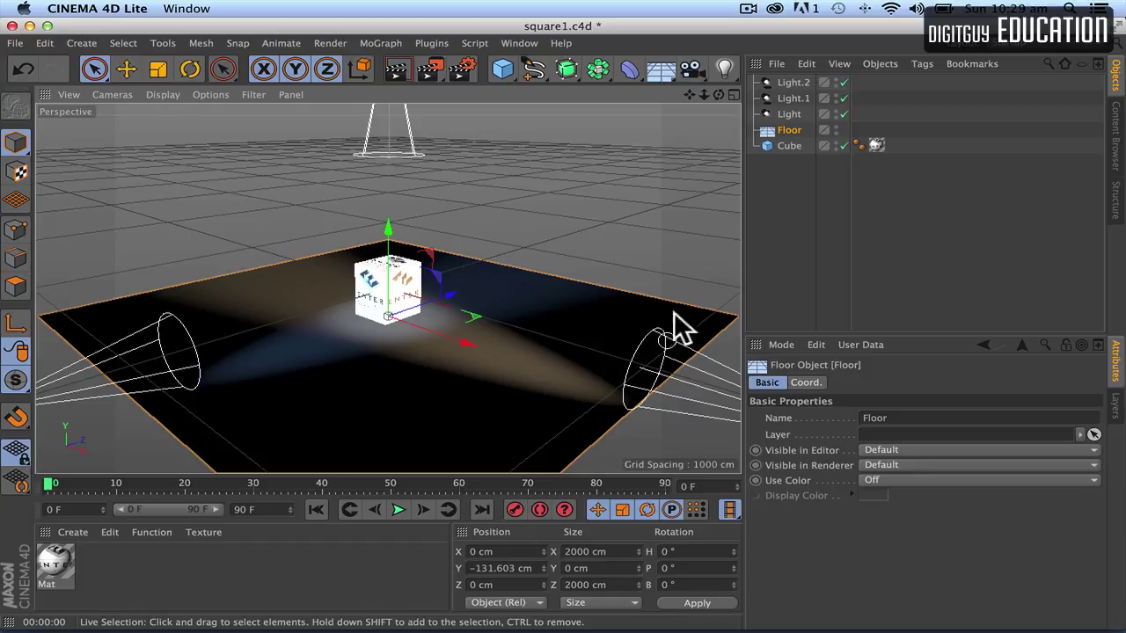
Lower the cube below the floor to about Y -336 cm and record a keyframe for it at frame 0.
mouse_move(704, 94)
mouse_down()
mouse_move(757, 98)
mouse_move(702, 91)
mouse_up()
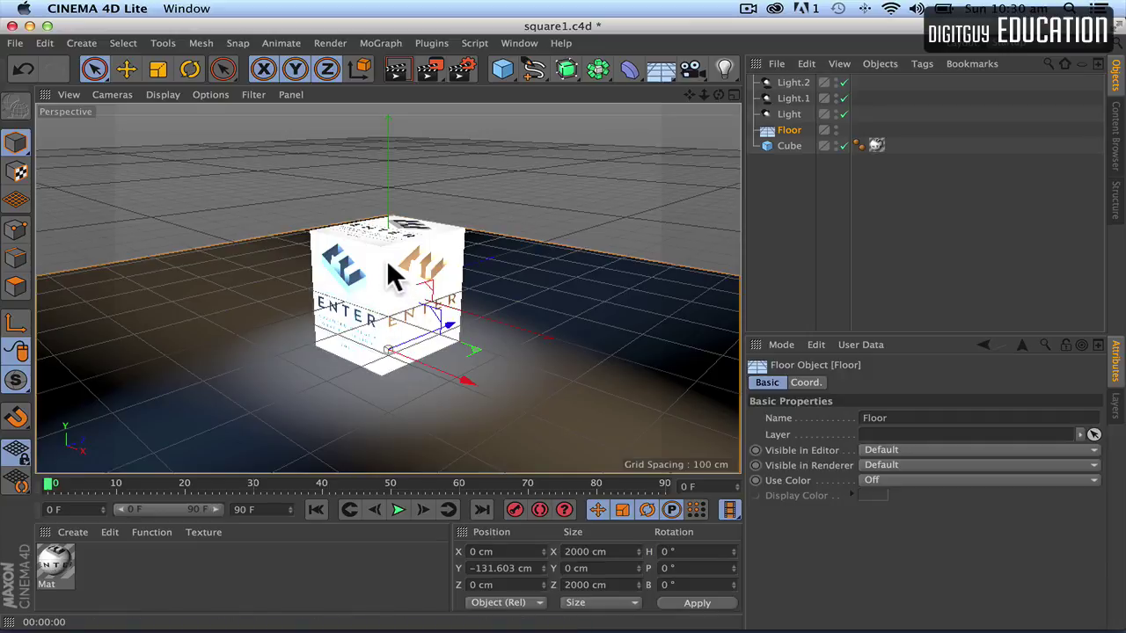
mouse_move(387, 273)
mouse_down()
mouse_move(390, 296)
mouse_move(378, 271)
mouse_up()
key(super+z)
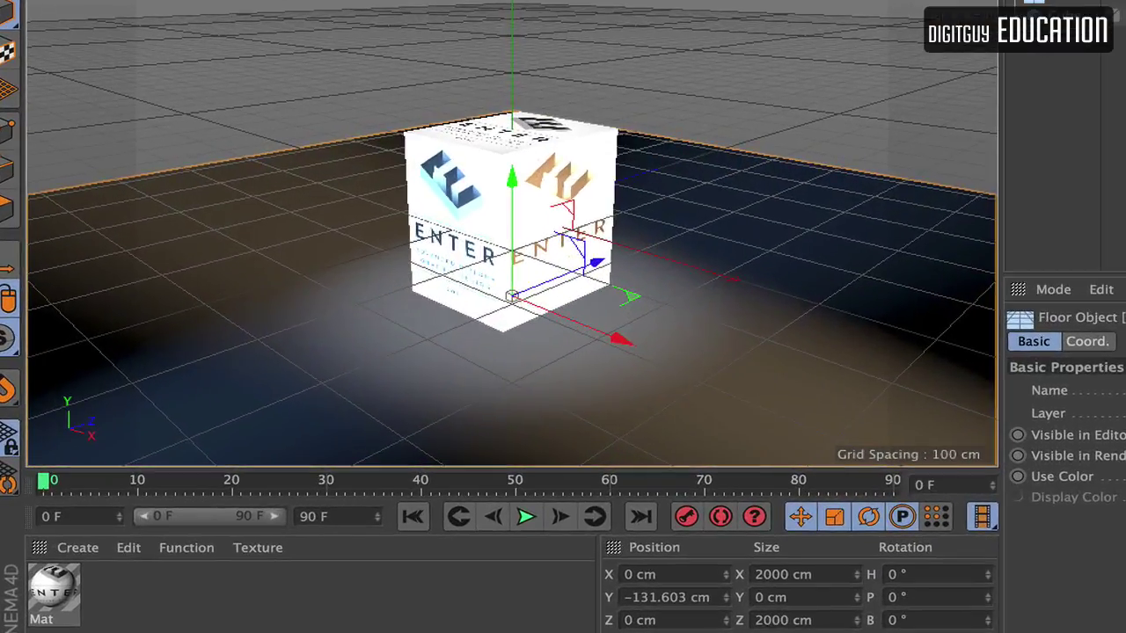
click(1073, 9)
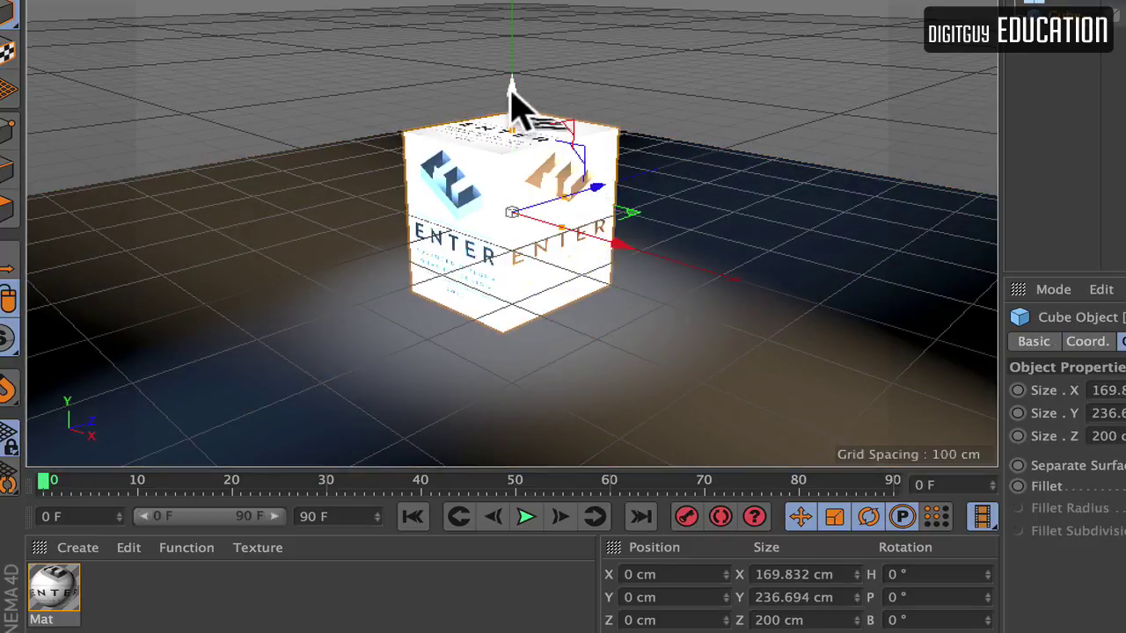
drag(513, 84, 509, 313)
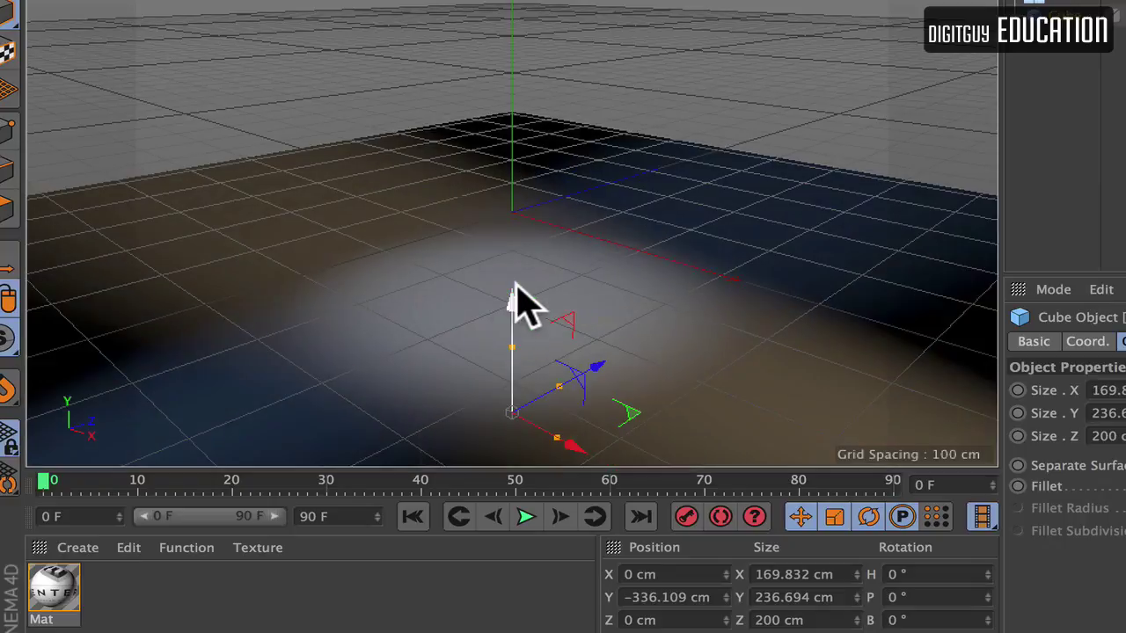
click(687, 518)
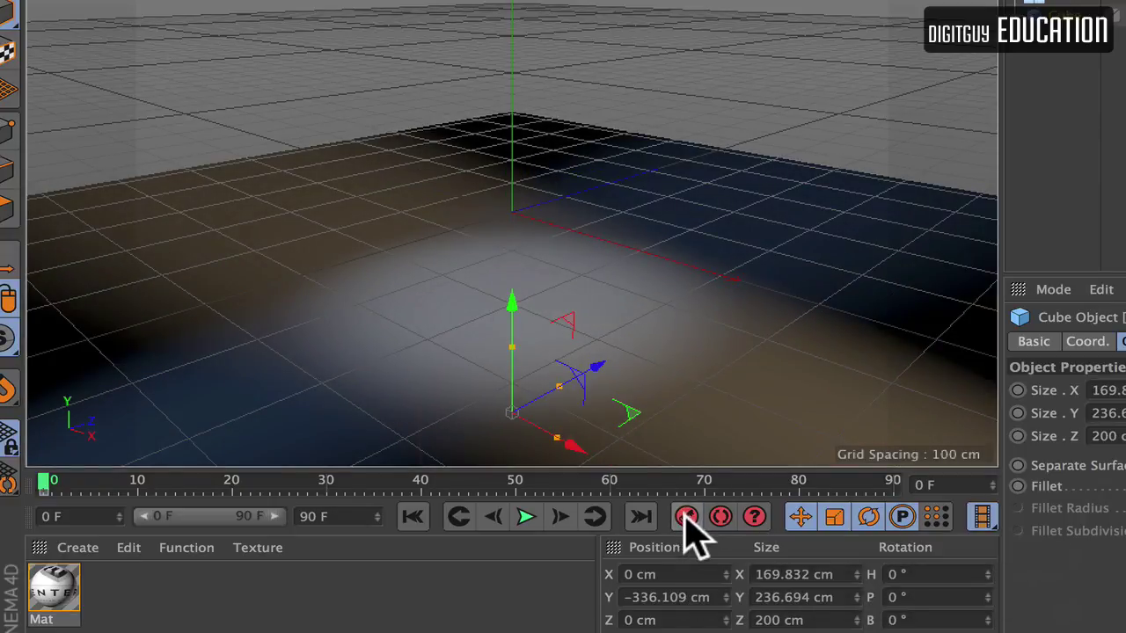
At frame 40, raise the cube above the floor to about Y 209 cm and record a keyframe.
drag(44, 484, 421, 486)
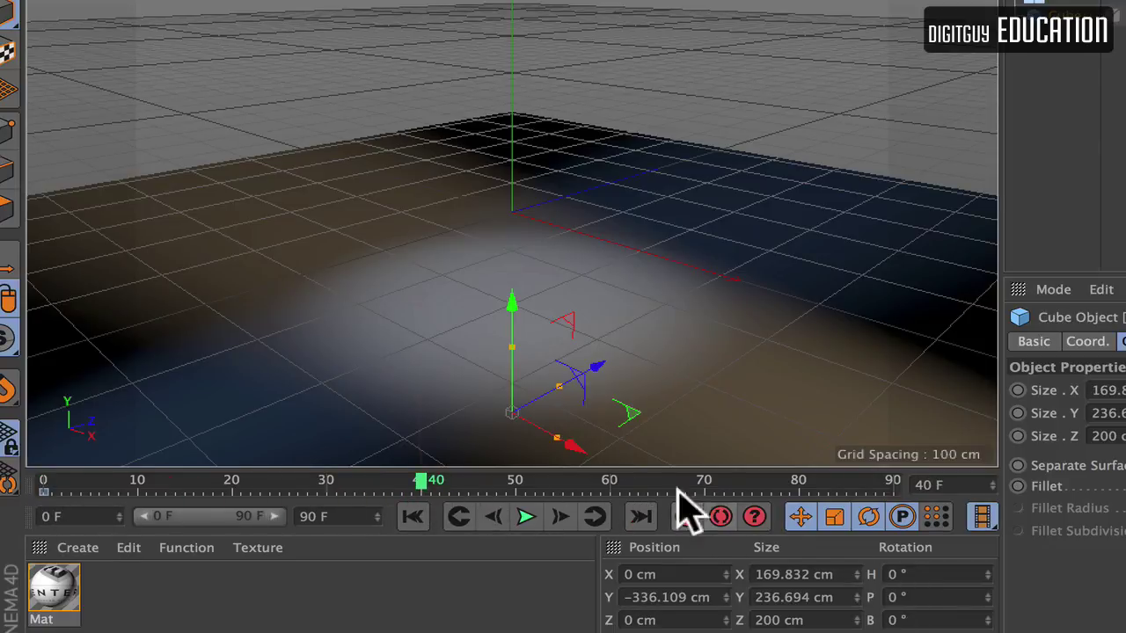
drag(510, 304, 583, 0)
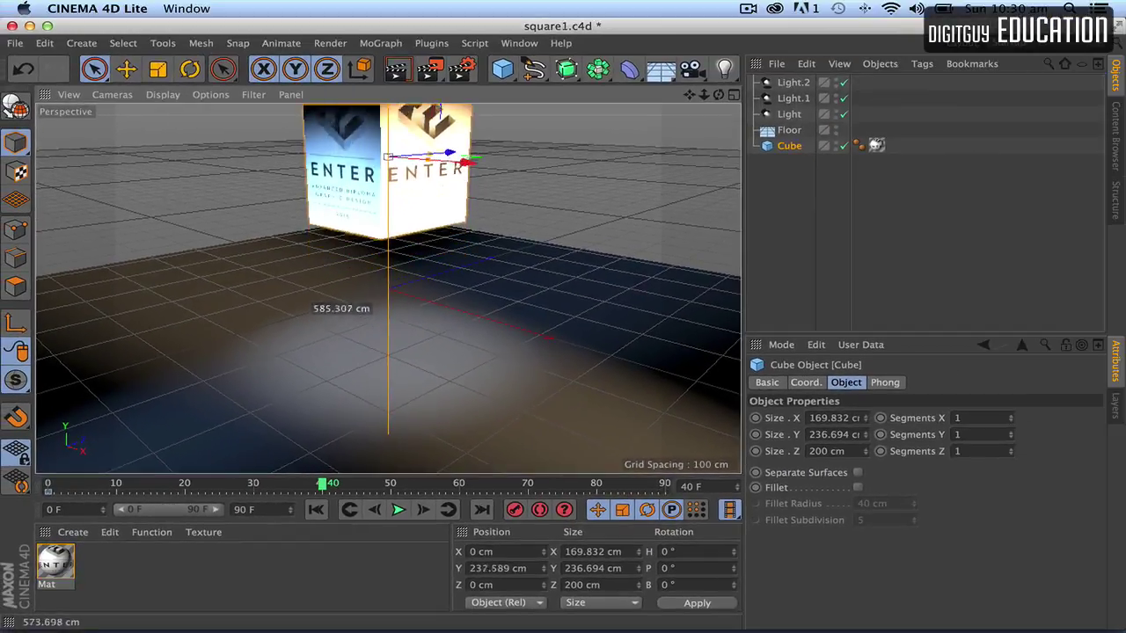
drag(388, 64, 391, 359)
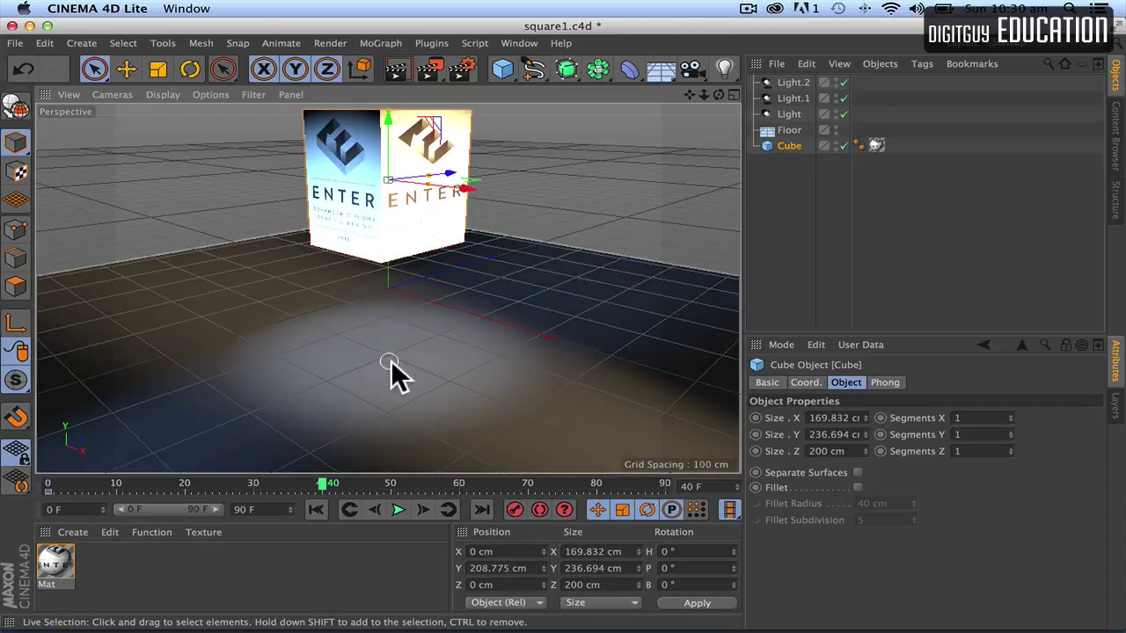
click(515, 509)
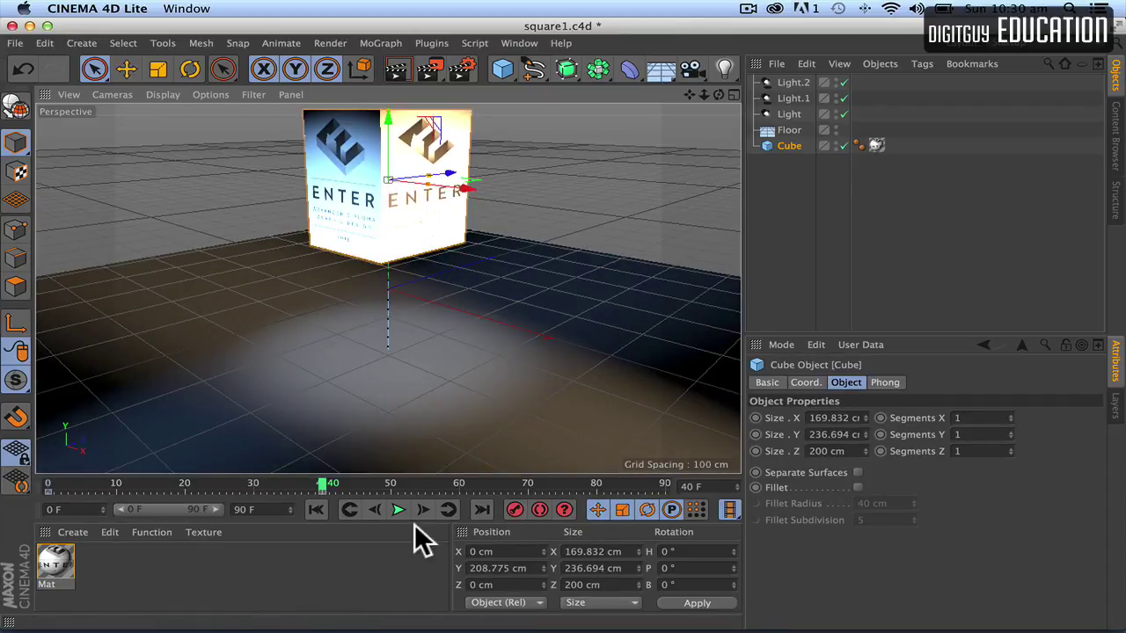
Play the animation from the first frame to check the cube's movement.
click(319, 509)
click(397, 509)
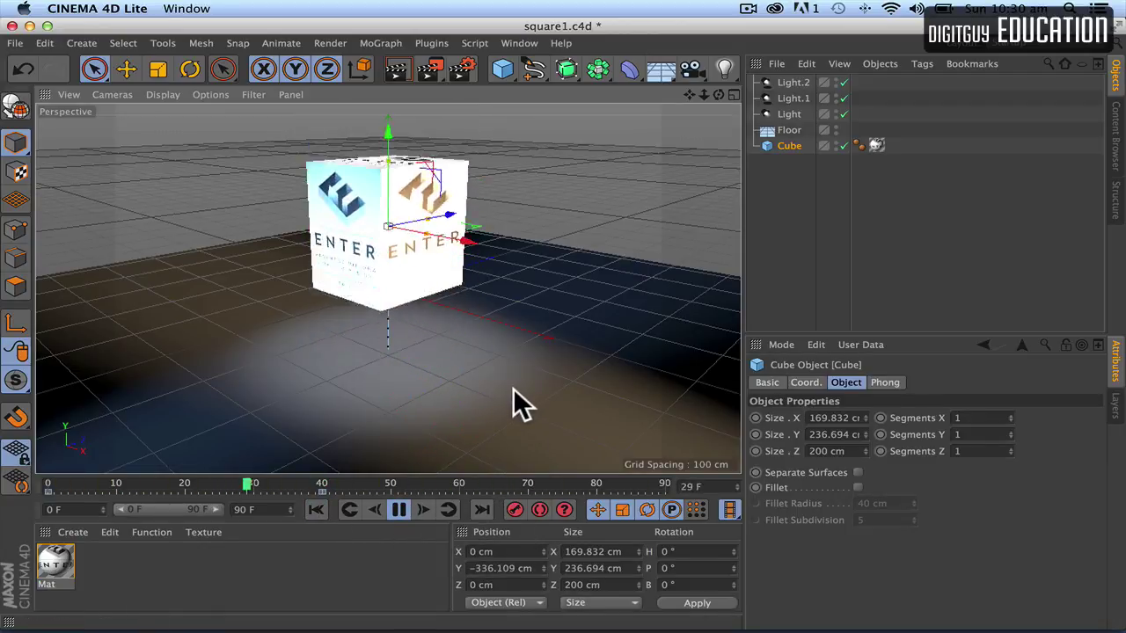
click(398, 509)
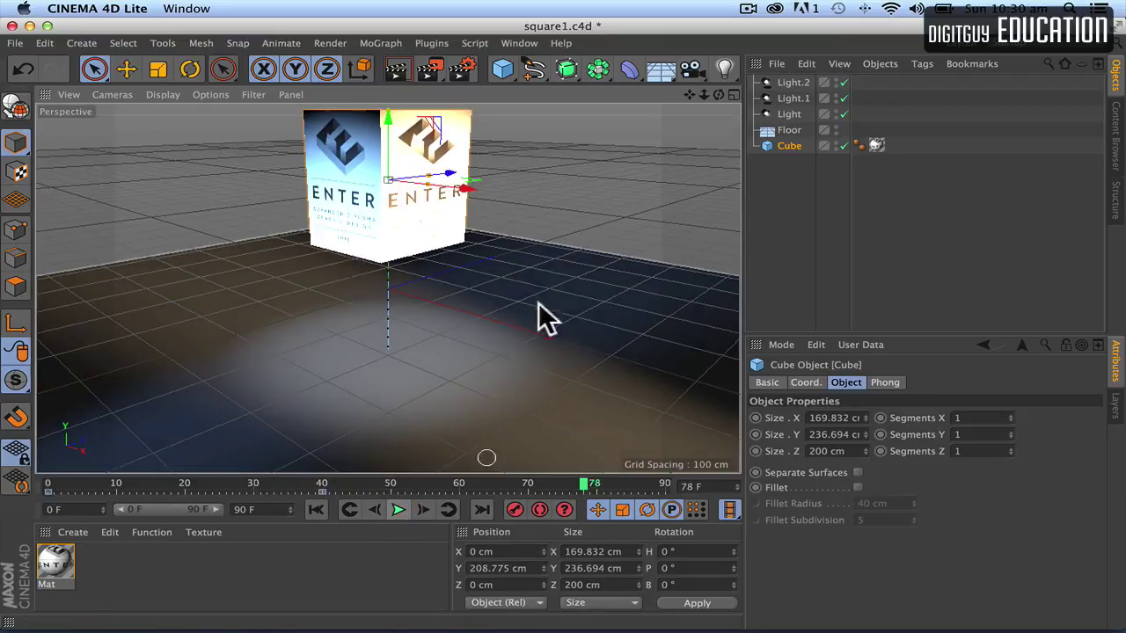
Save the scene, switch to After Effects and set the CINEWARE renderer to Standard (Draft).
drag(705, 94, 656, 94)
drag(704, 94, 698, 95)
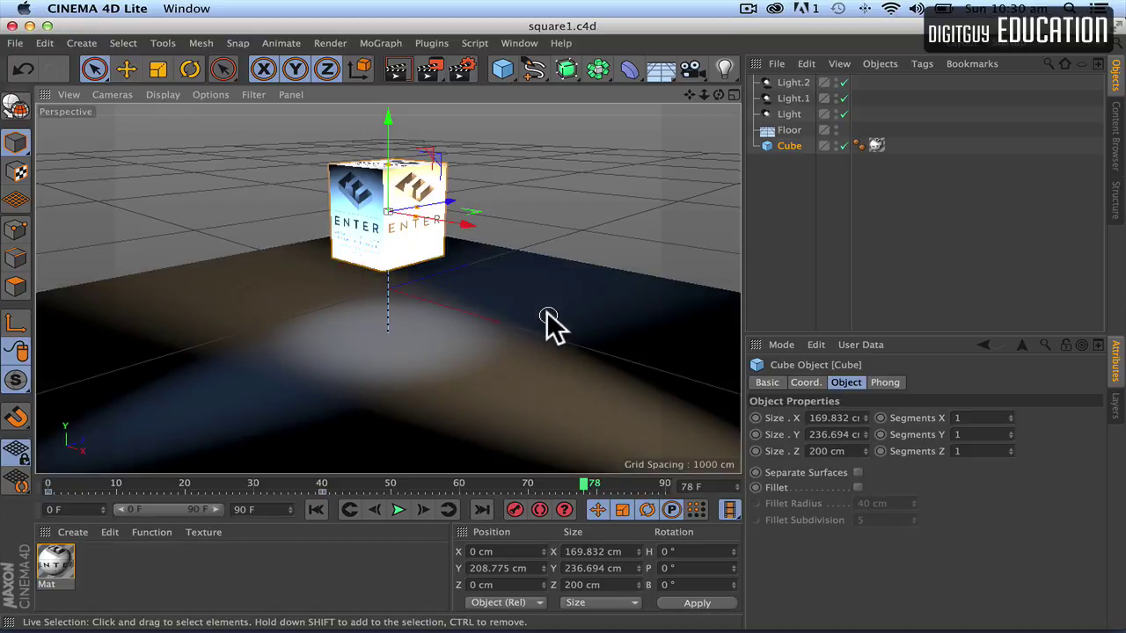
key(super+Tab)
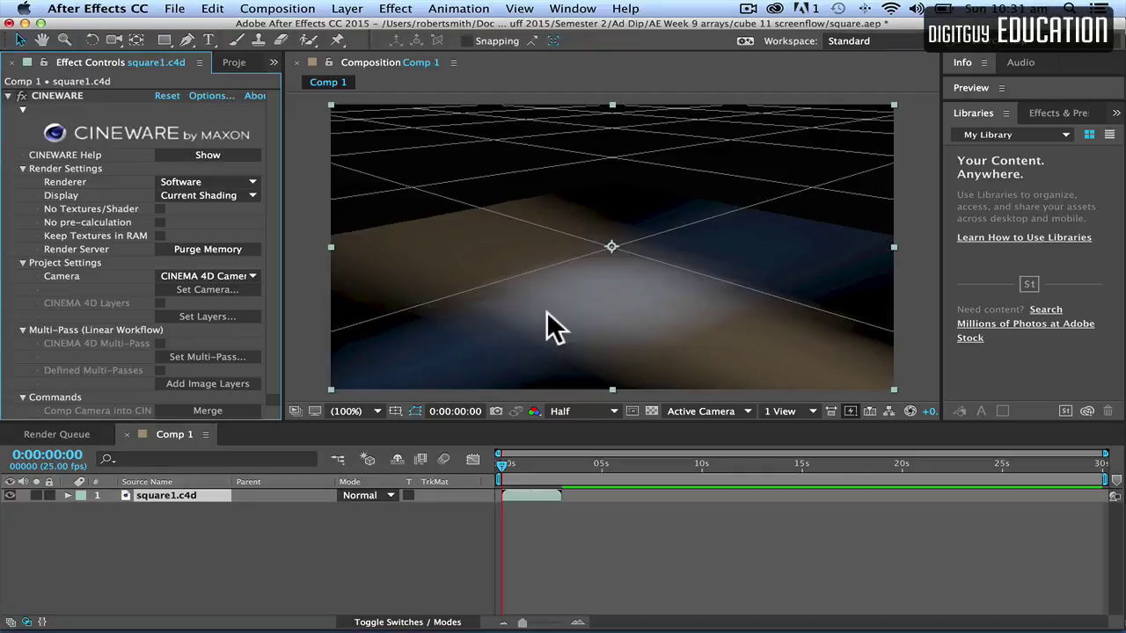
click(211, 181)
click(216, 212)
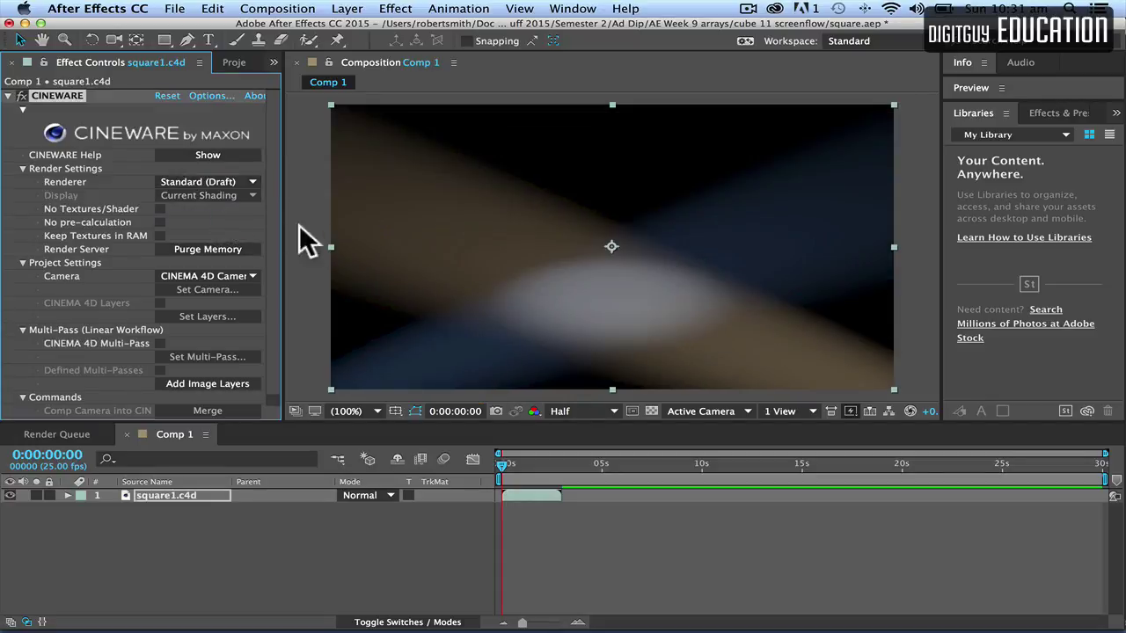
Preview the cube animation in Comp 1.
key(space)
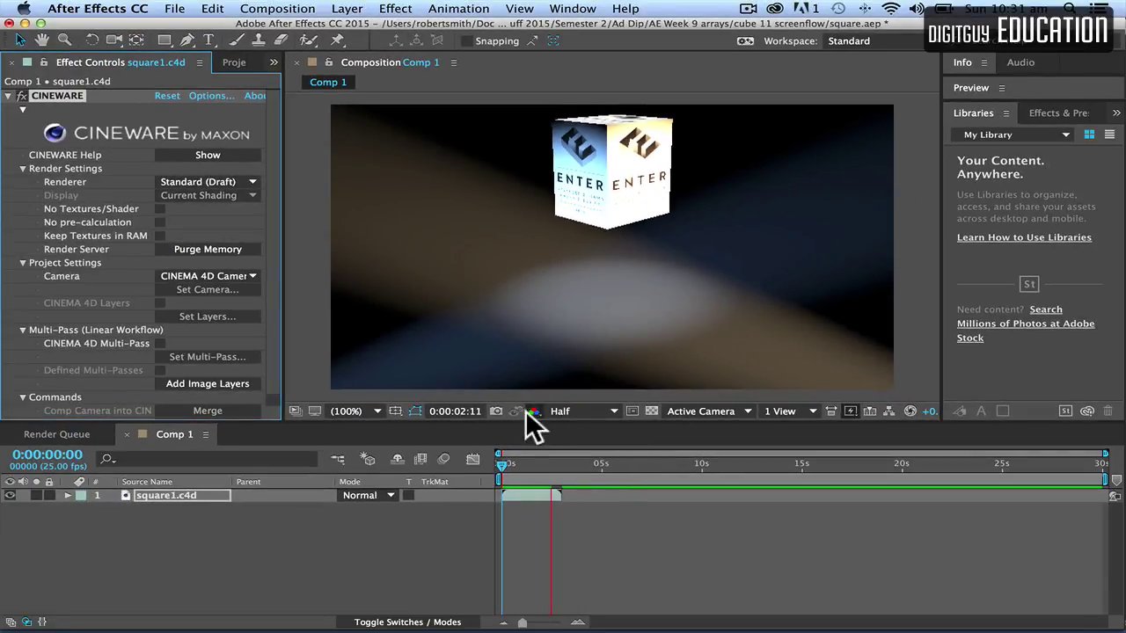
click(540, 557)
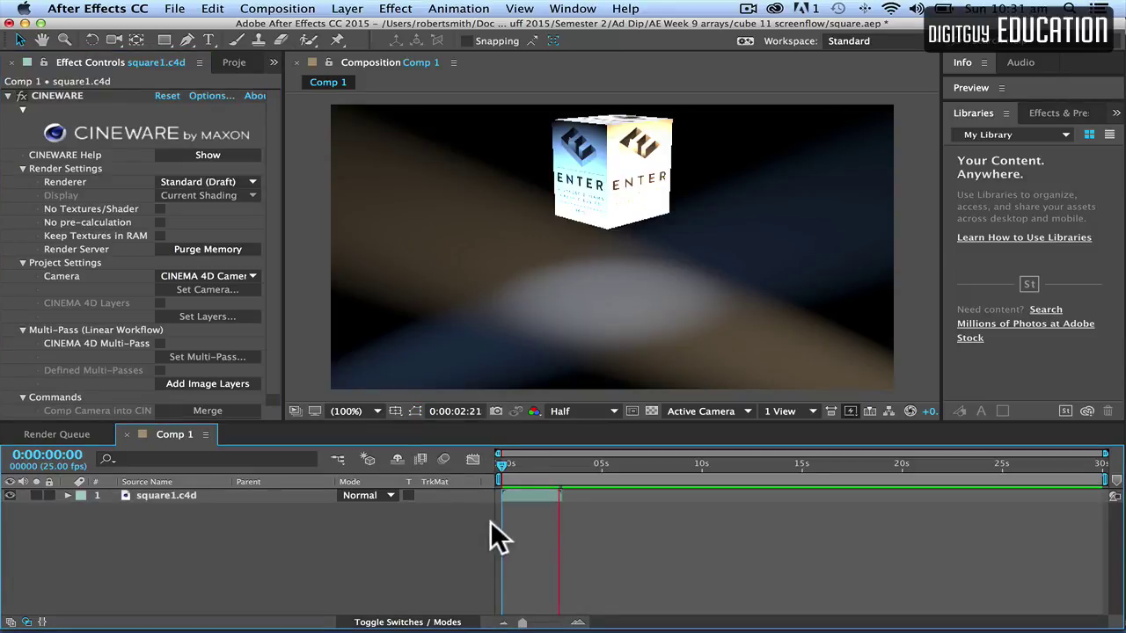
click(521, 356)
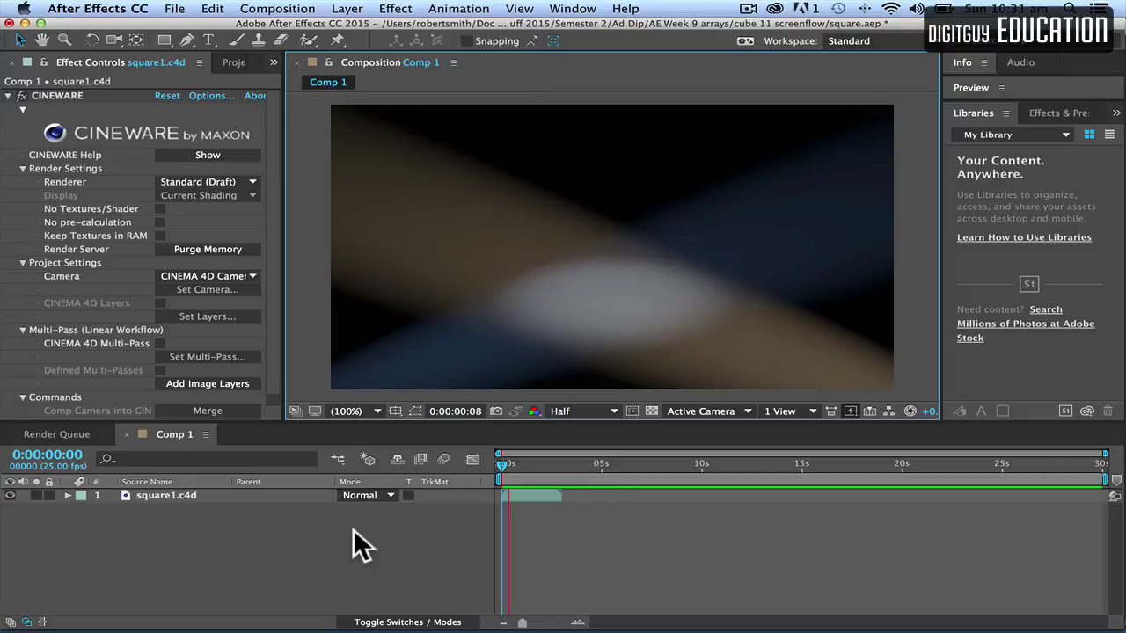
Switch back to CINEMA 4D Lite, set the white spot light's shadow type to Shadow Maps (Soft), and render the view.
key(super+Tab)
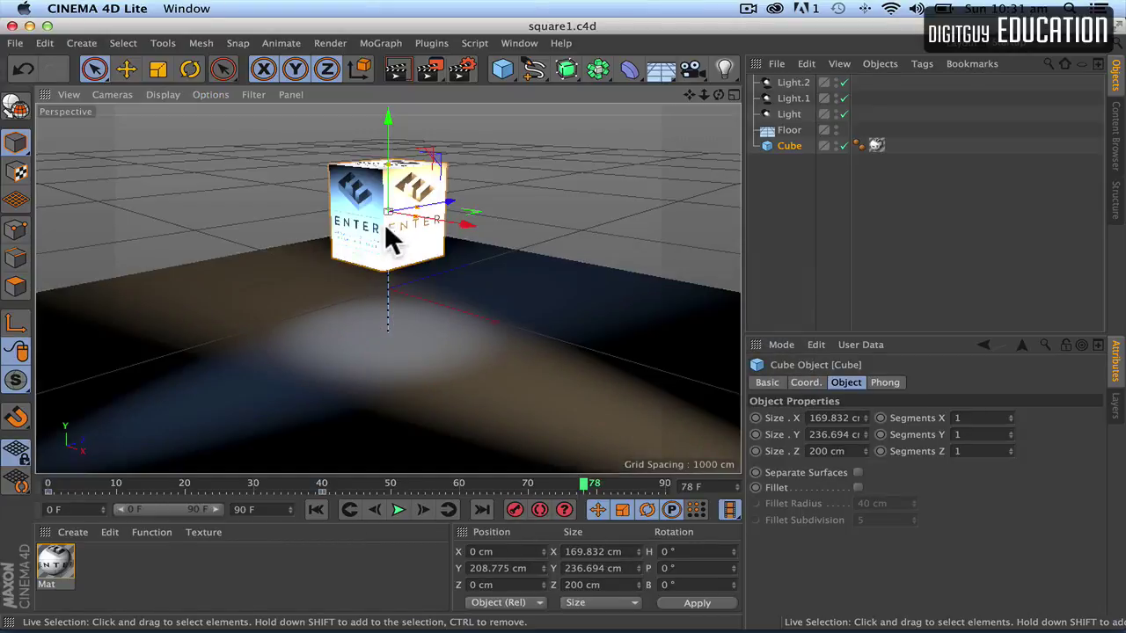
click(780, 115)
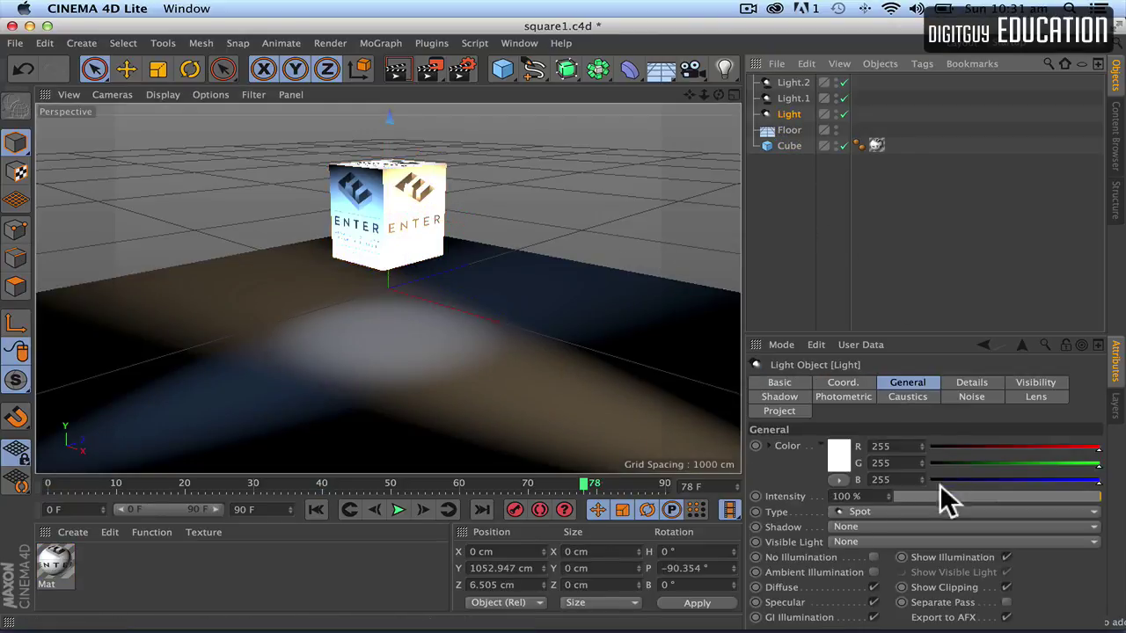
click(876, 526)
click(881, 560)
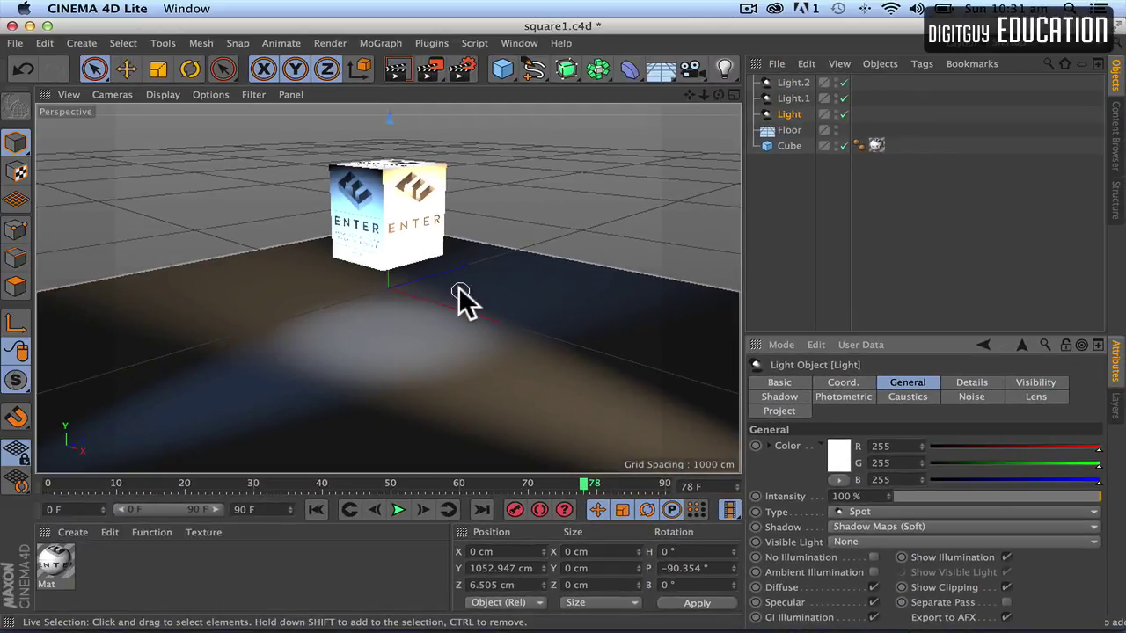
click(490, 287)
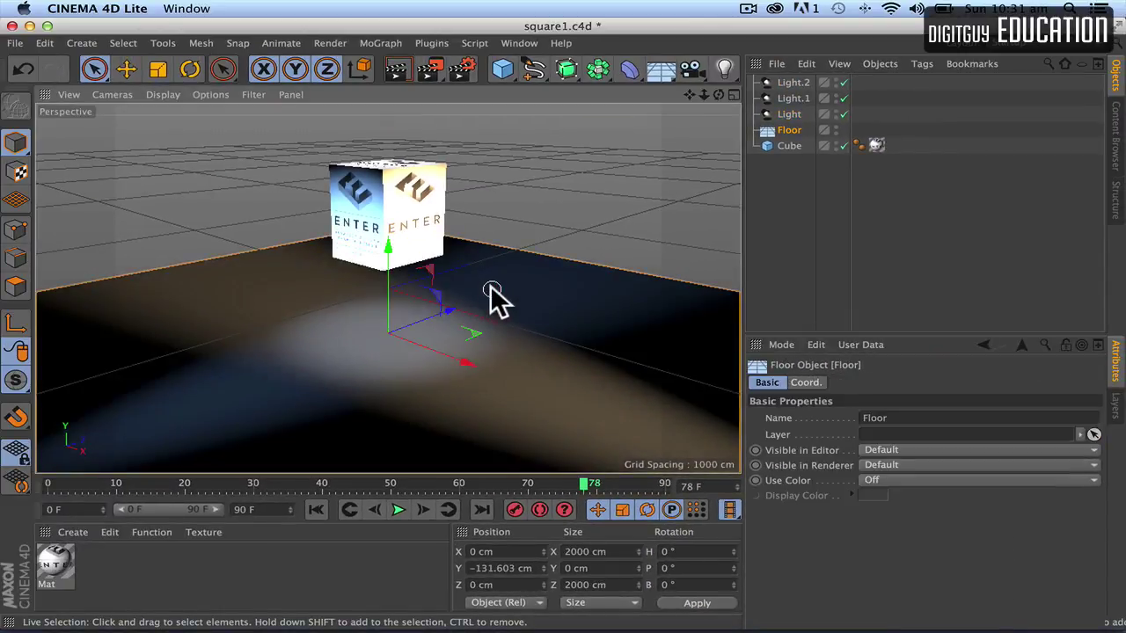
key(super+r)
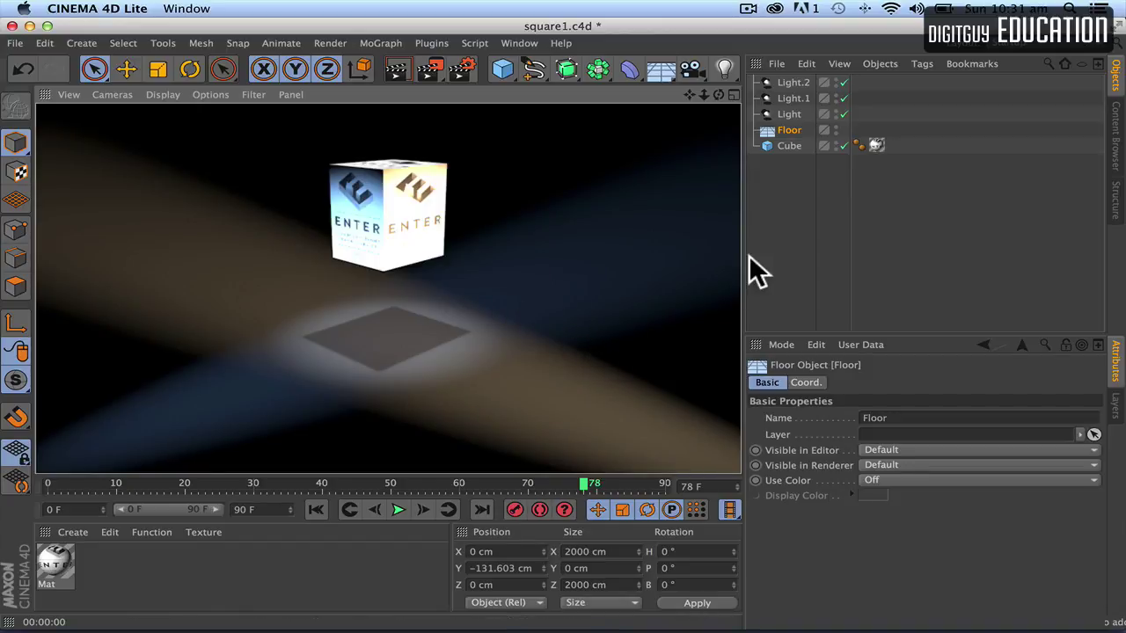
Set the blue spot light's intensity to 205%.
click(791, 97)
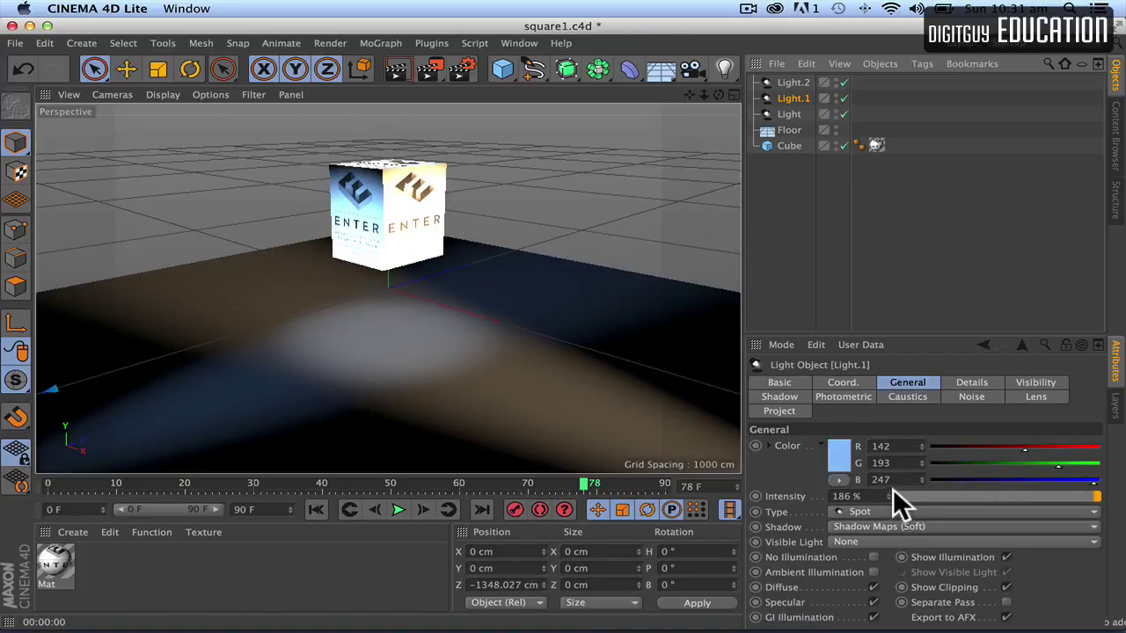
mouse_move(885, 494)
mouse_down()
mouse_move(885, 482)
mouse_move(885, 506)
mouse_up()
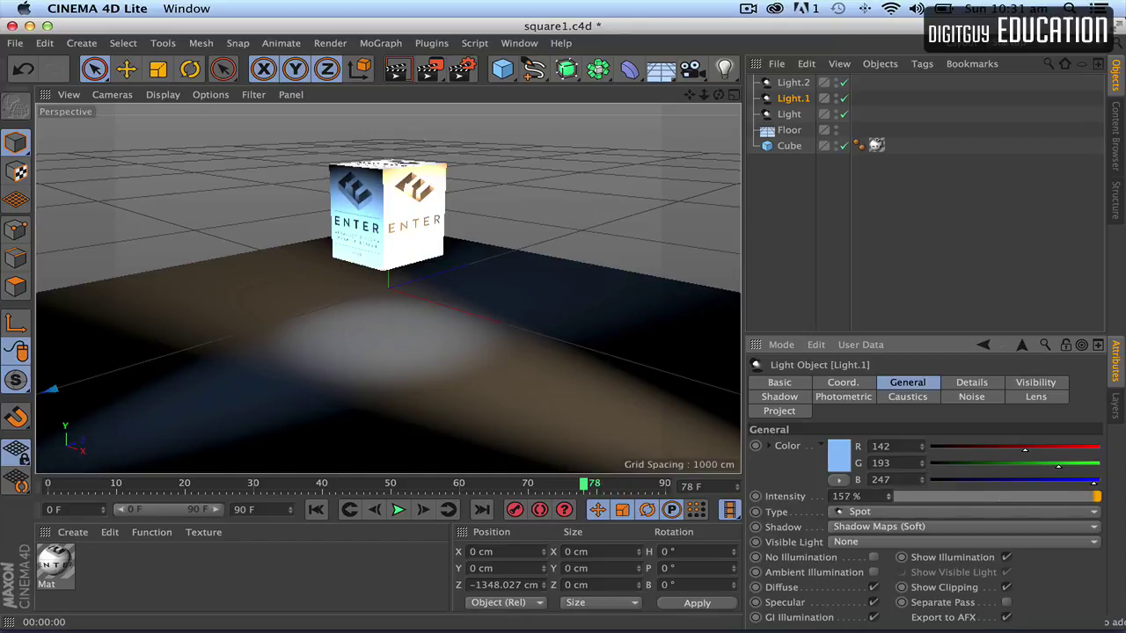
mouse_move(889, 497)
mouse_down()
mouse_move(889, 453)
mouse_move(889, 477)
mouse_up()
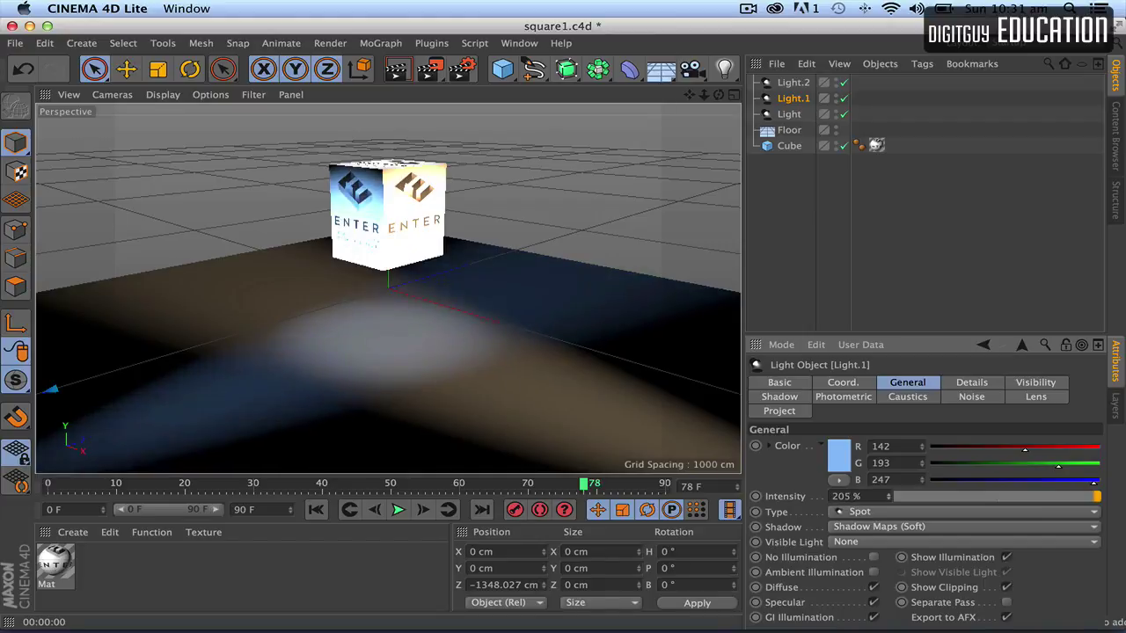
Set the orange spot light's intensity to 175%, render the view to check the lighting, and save the scene.
click(793, 82)
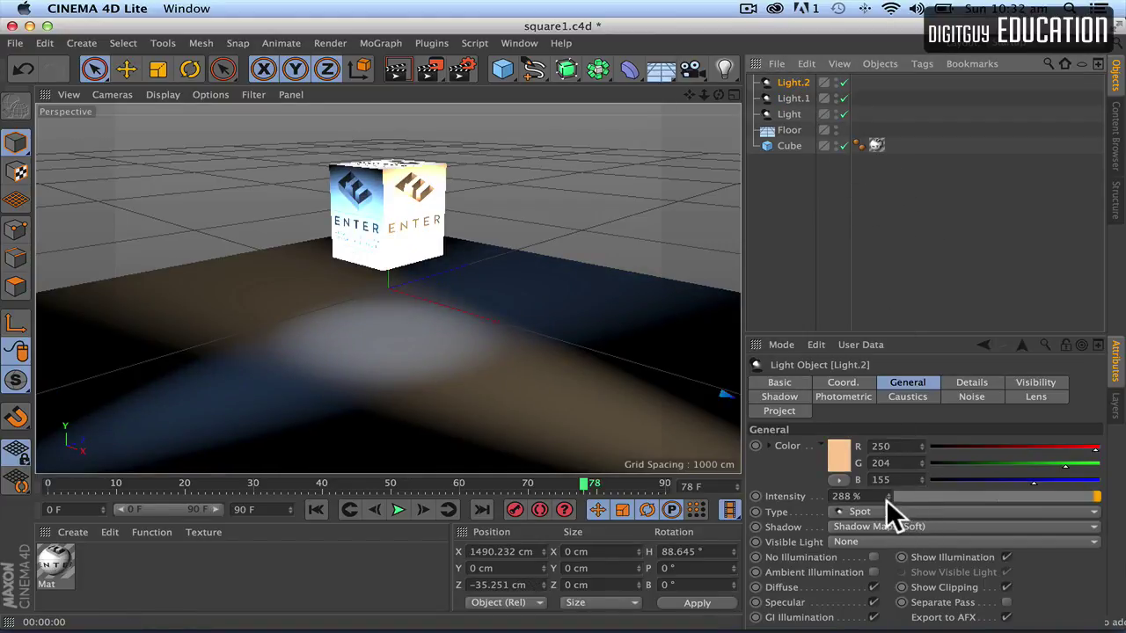
drag(888, 497, 888, 535)
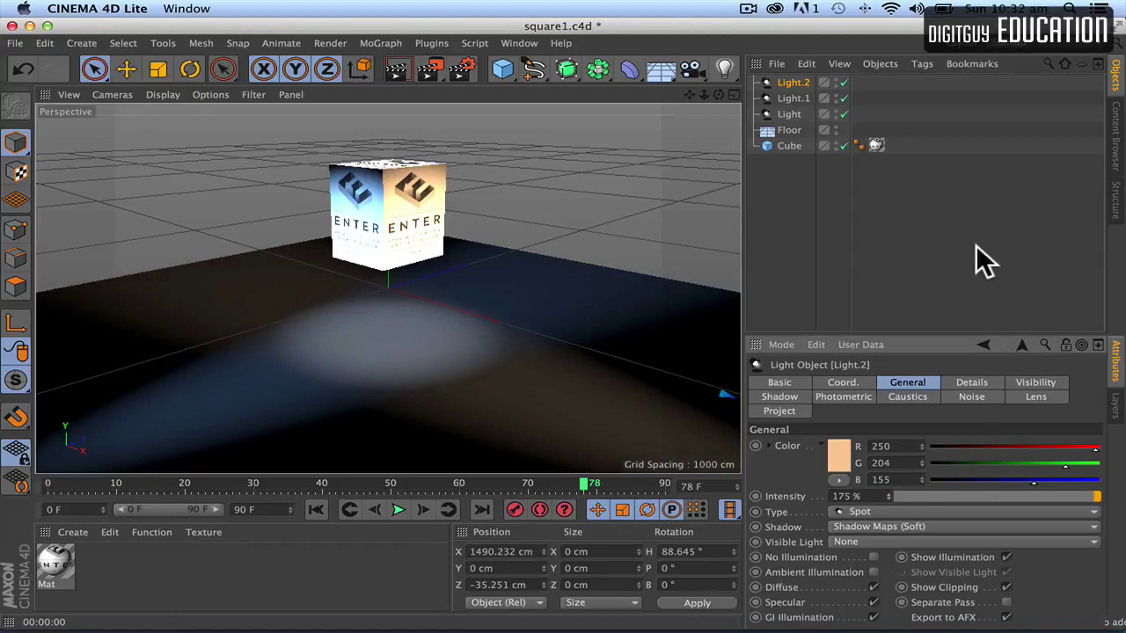
key(ctrl+r)
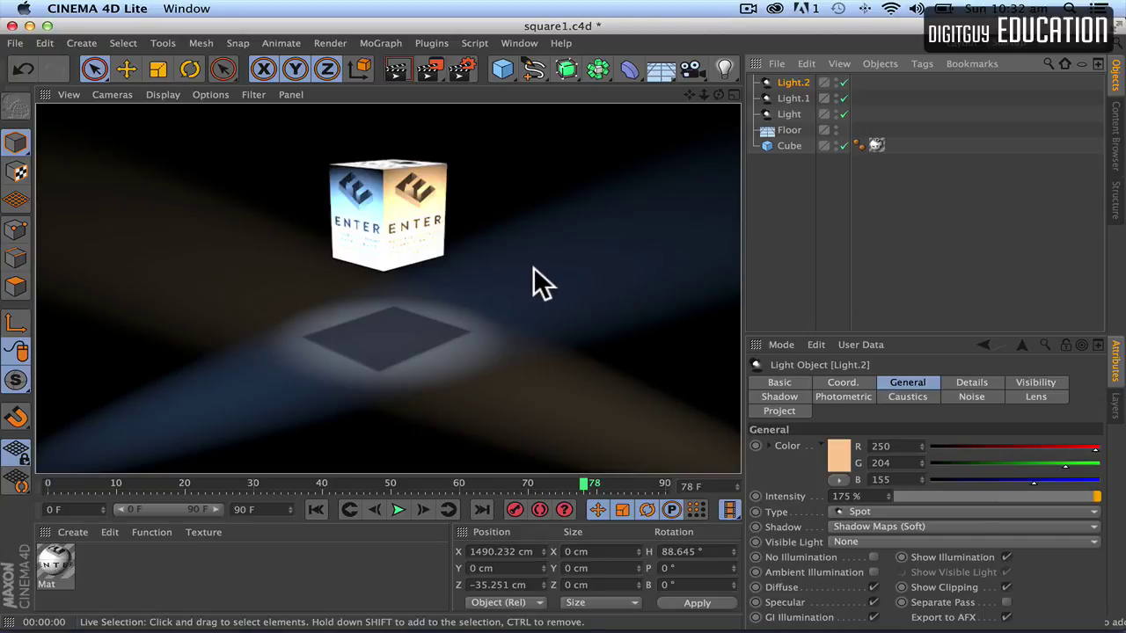
key(ctrl+s)
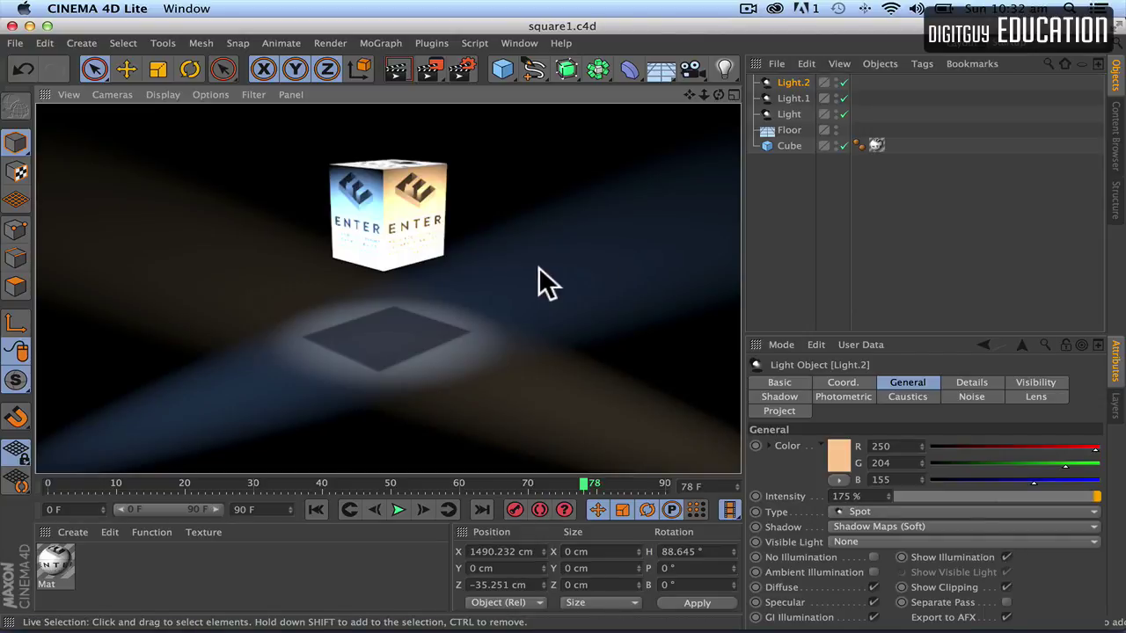
Switch to After Effects, preview the relit cube animation in Comp 1, and scrub its opening frames.
key(super+Tab)
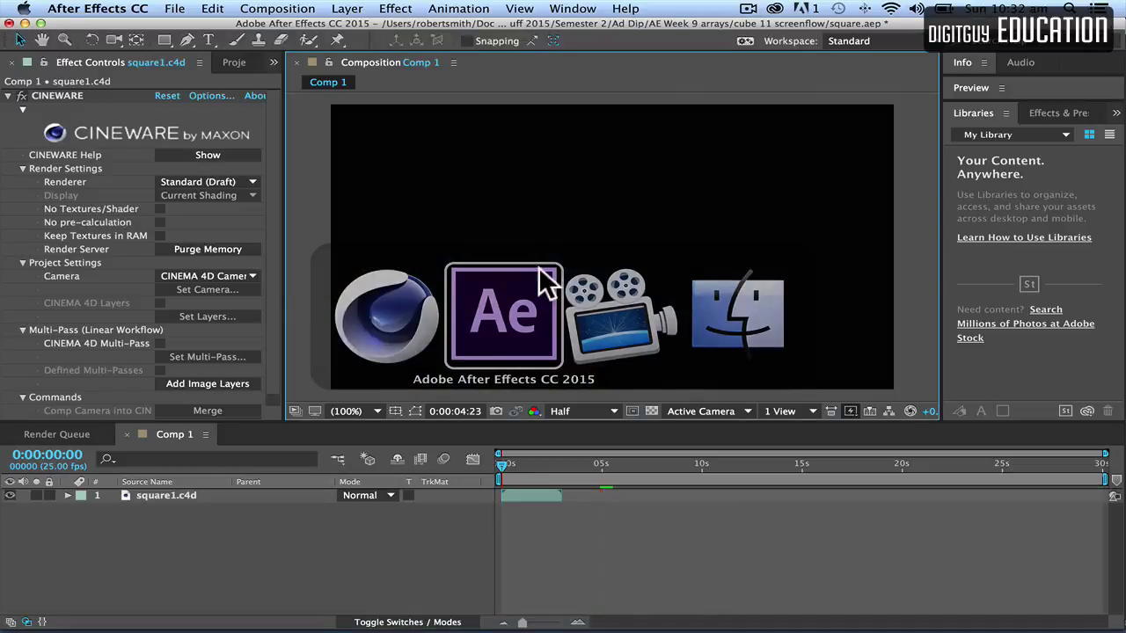
key(space)
key(space)
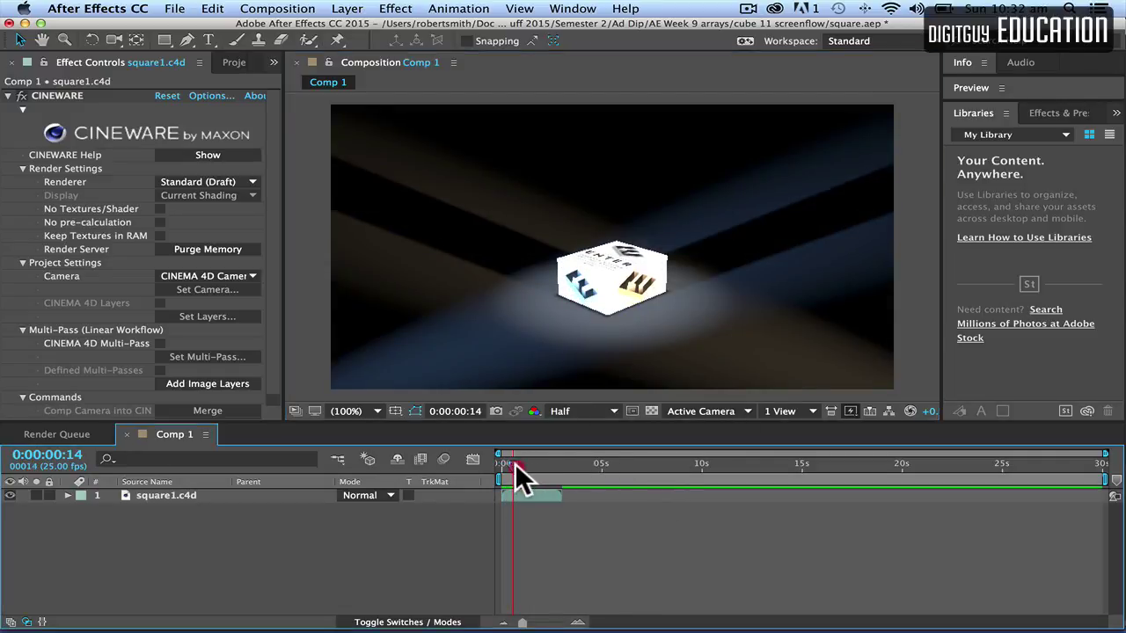
drag(514, 464, 493, 464)
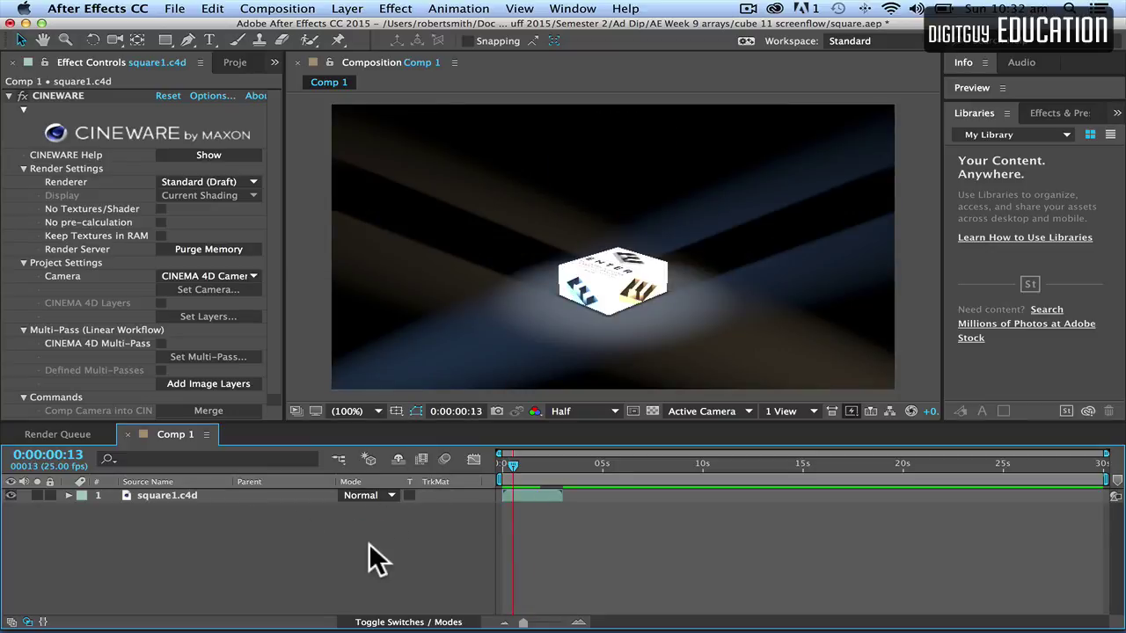
Switch to CINEMA 4D Lite, lower the cube to about Y 108.7 cm at frame 40, record a keyframe, and save the scene.
key(super+Tab)
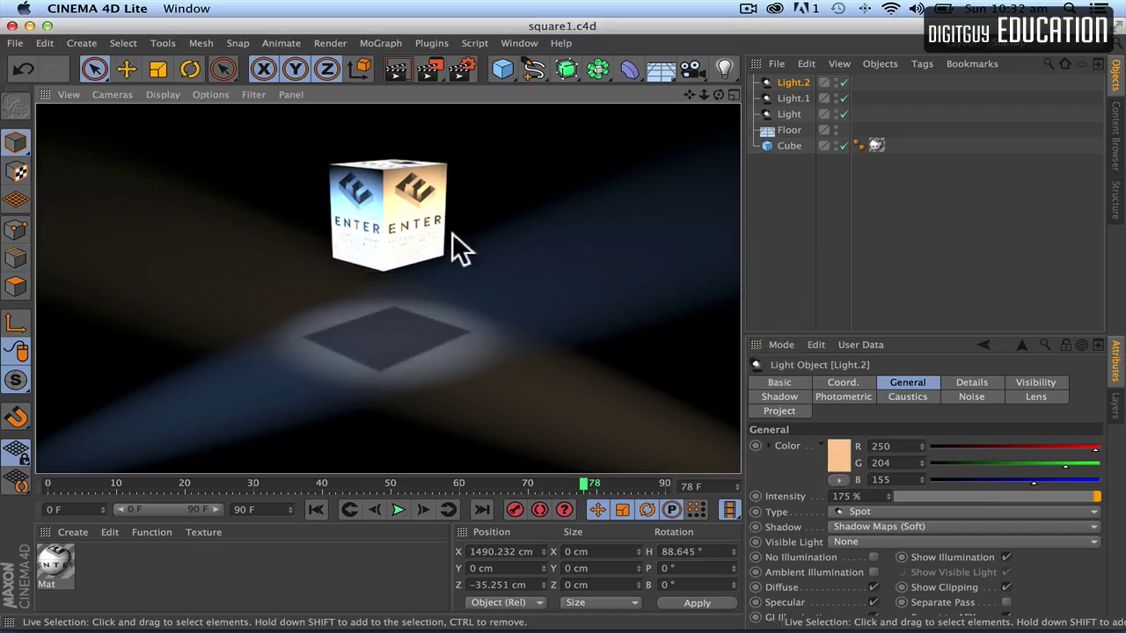
click(409, 189)
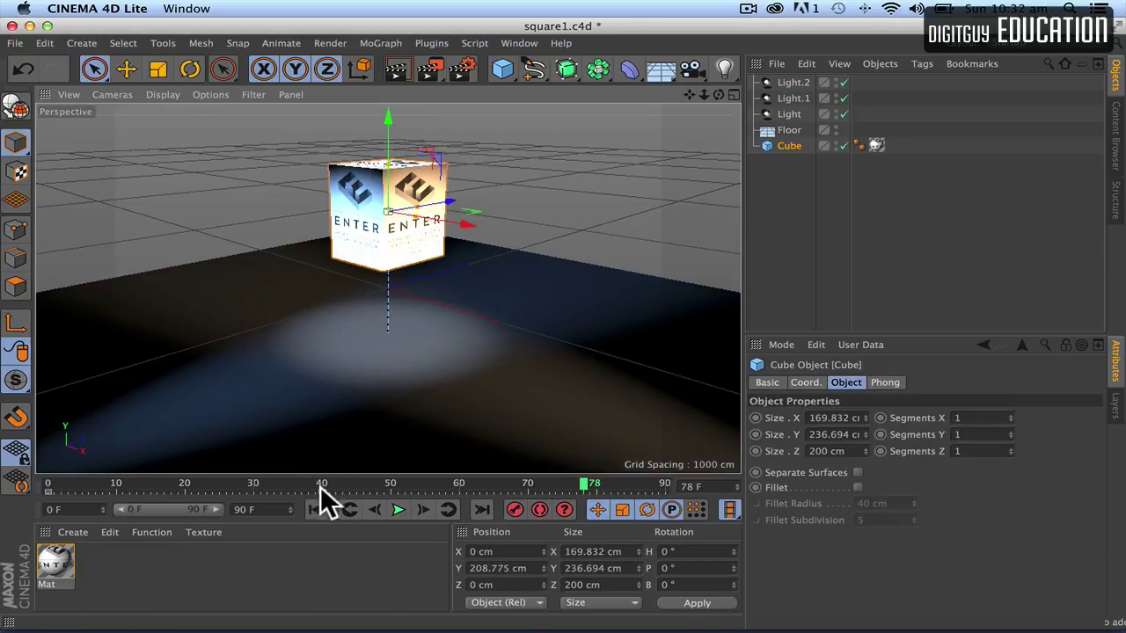
drag(587, 484, 500, 481)
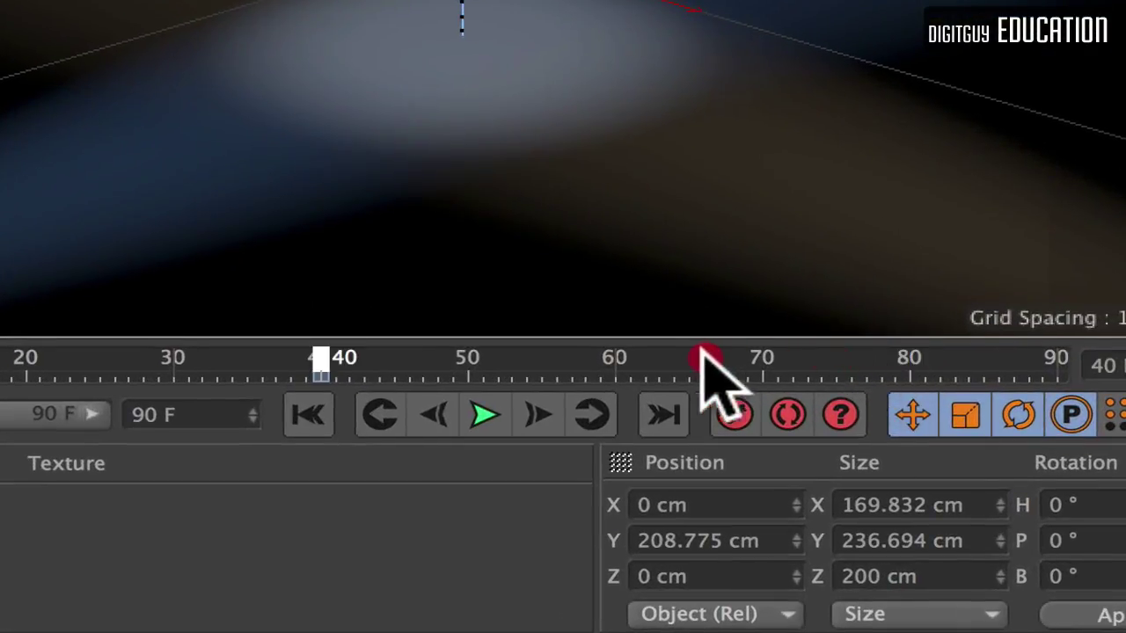
drag(702, 349, 350, 363)
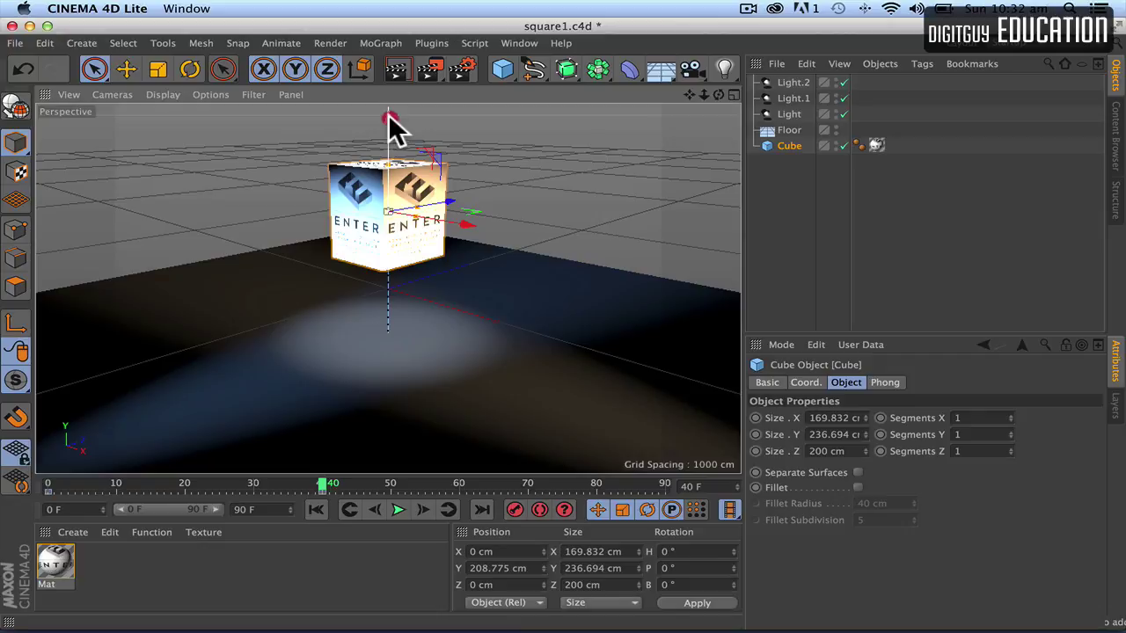
drag(388, 118, 385, 155)
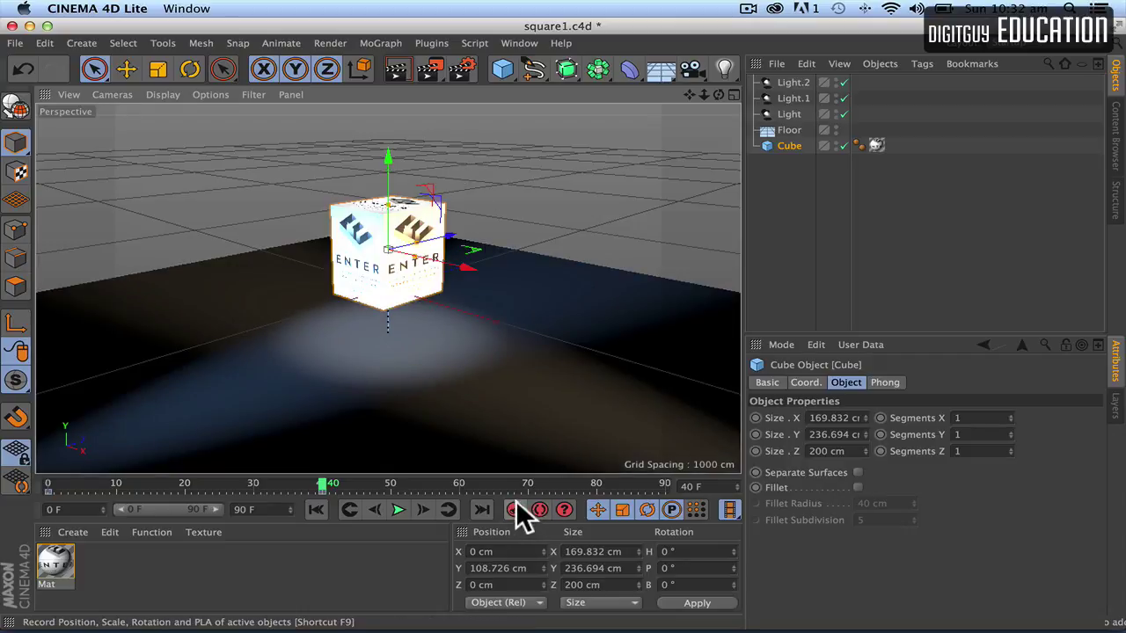
click(514, 504)
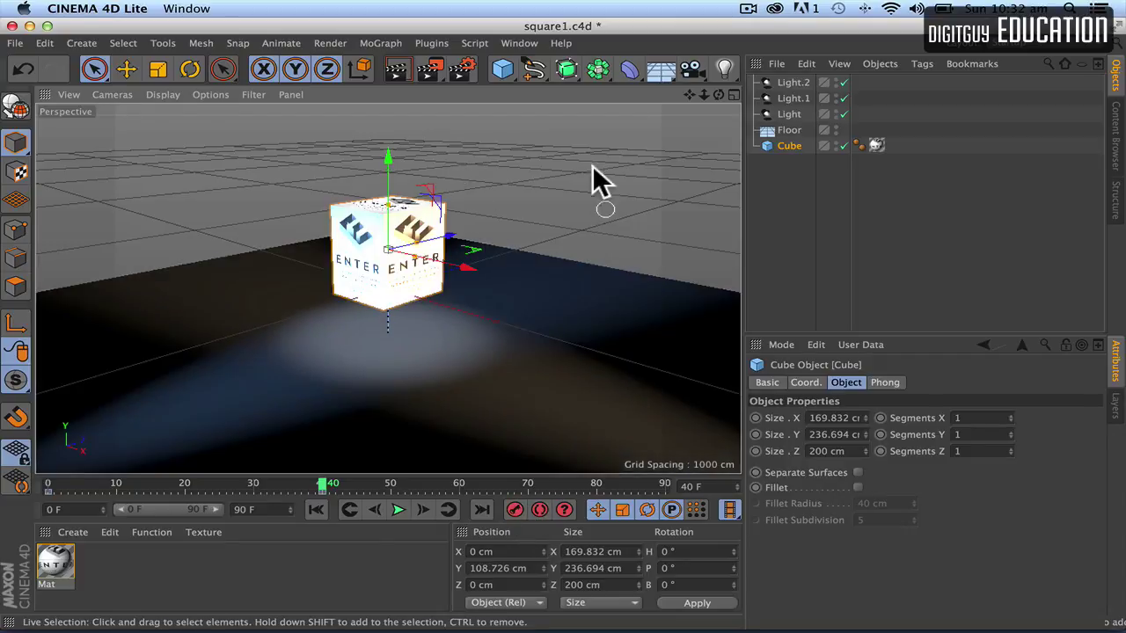
key(super+s)
Switch back to After Effects and preview the cube's lowered rise in Comp 1 from the start.
key(super+Tab)
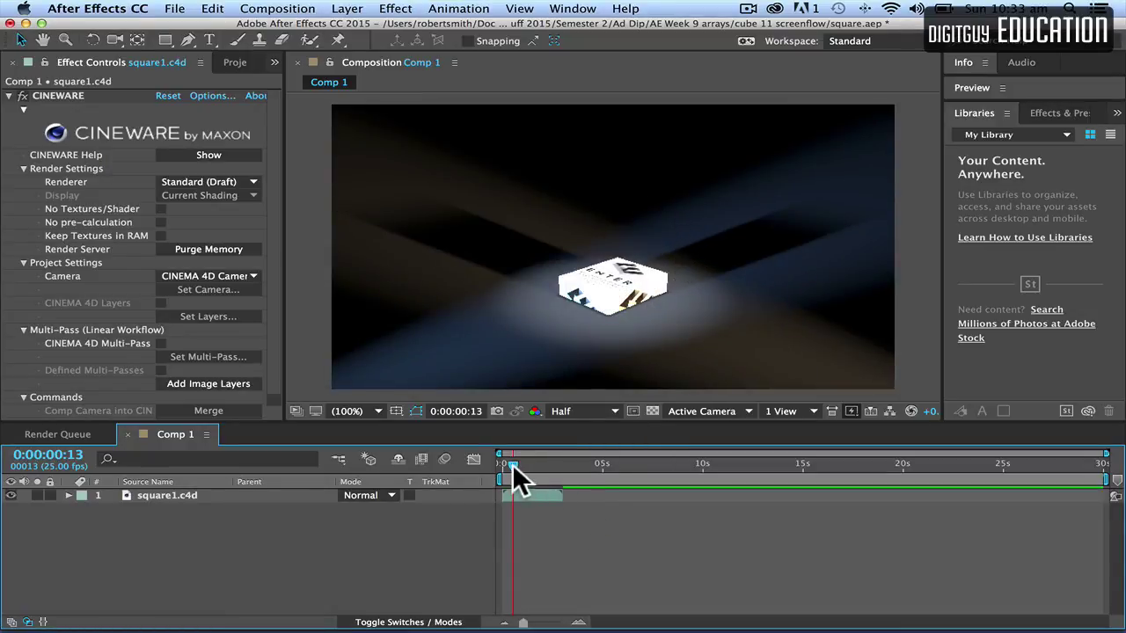
drag(512, 463, 474, 461)
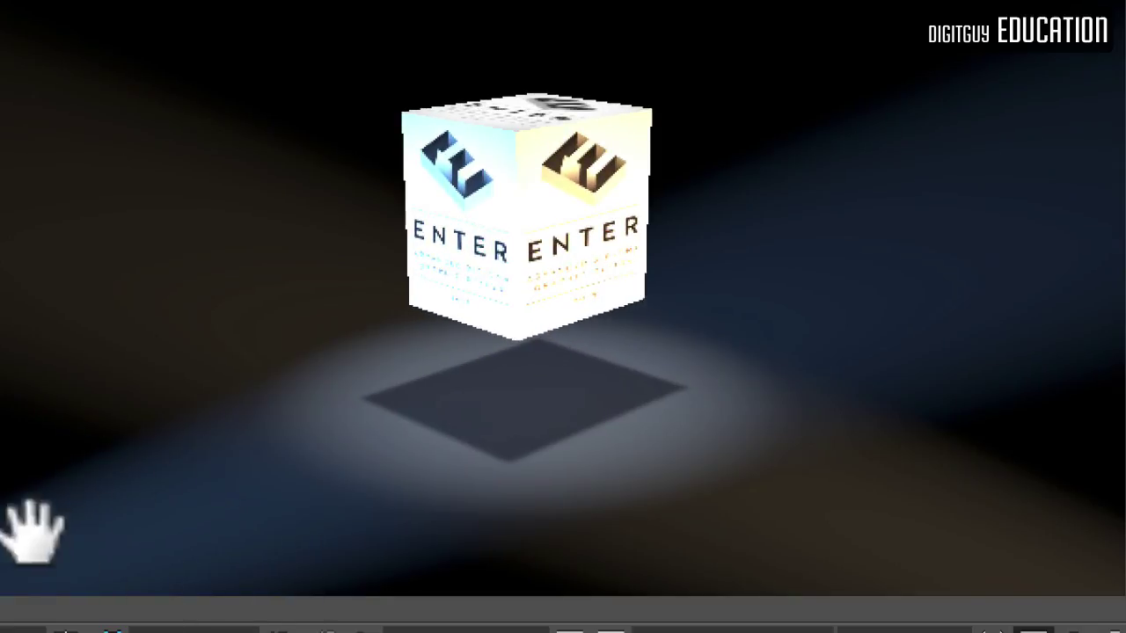
key(space)
Set the CINEWARE renderer to Standard (Final) and preview the square1.c4d layer from the first frame.
click(164, 179)
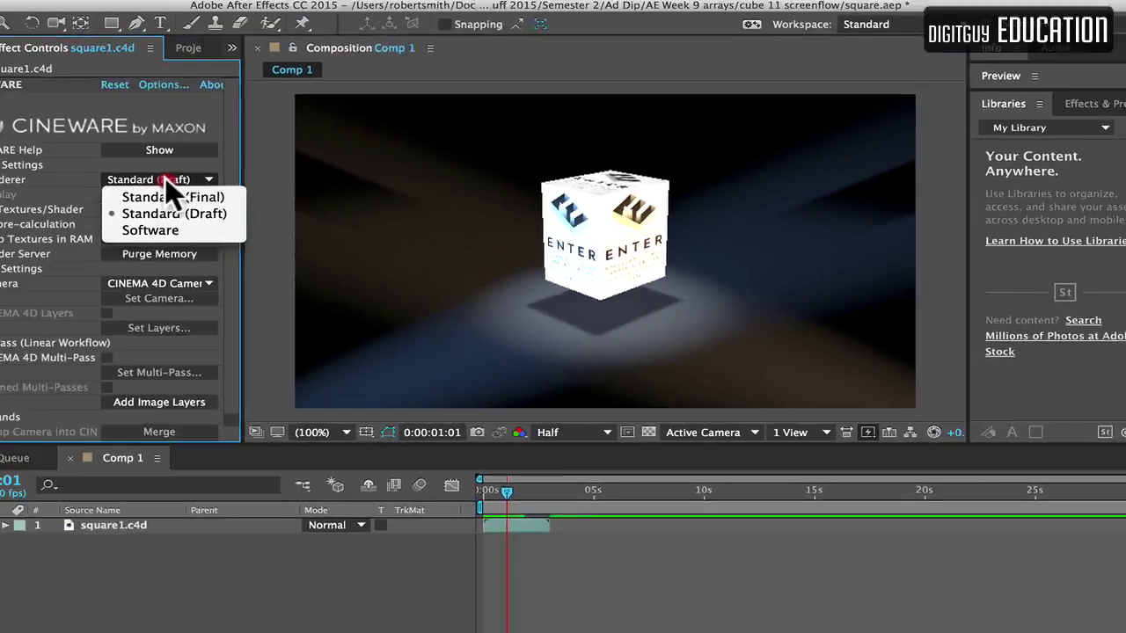
click(165, 194)
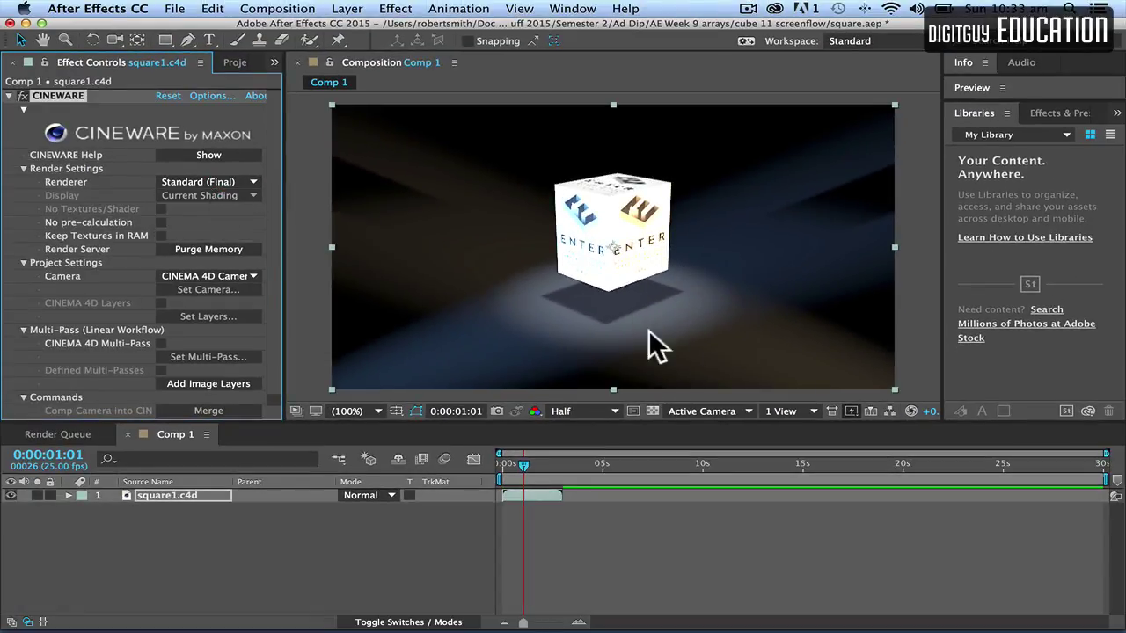
drag(520, 466, 489, 475)
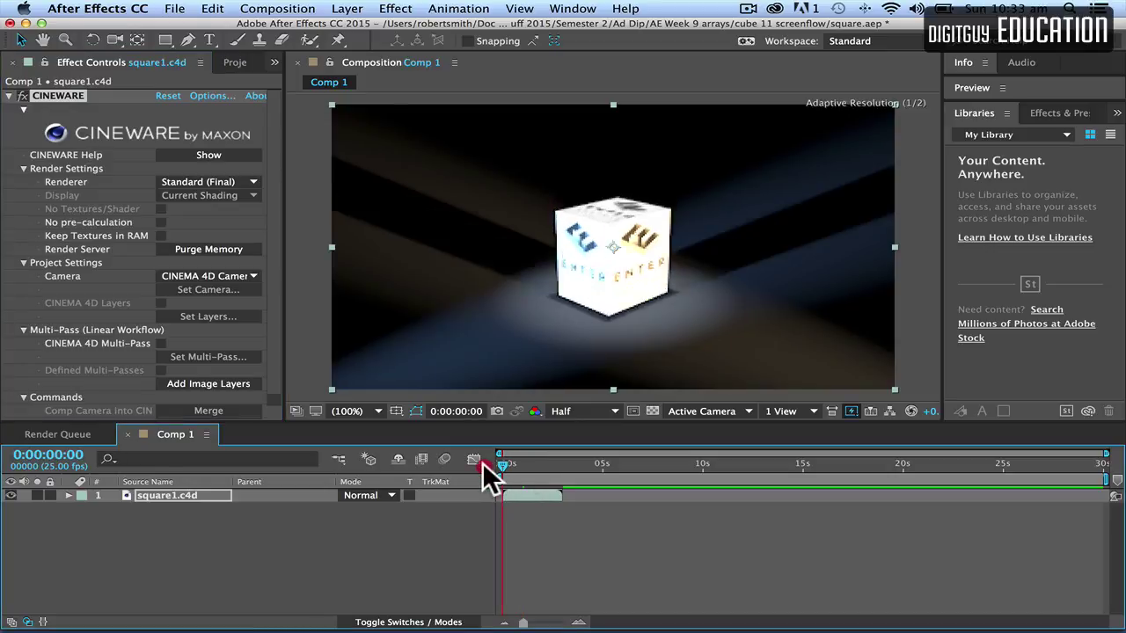
key(space)
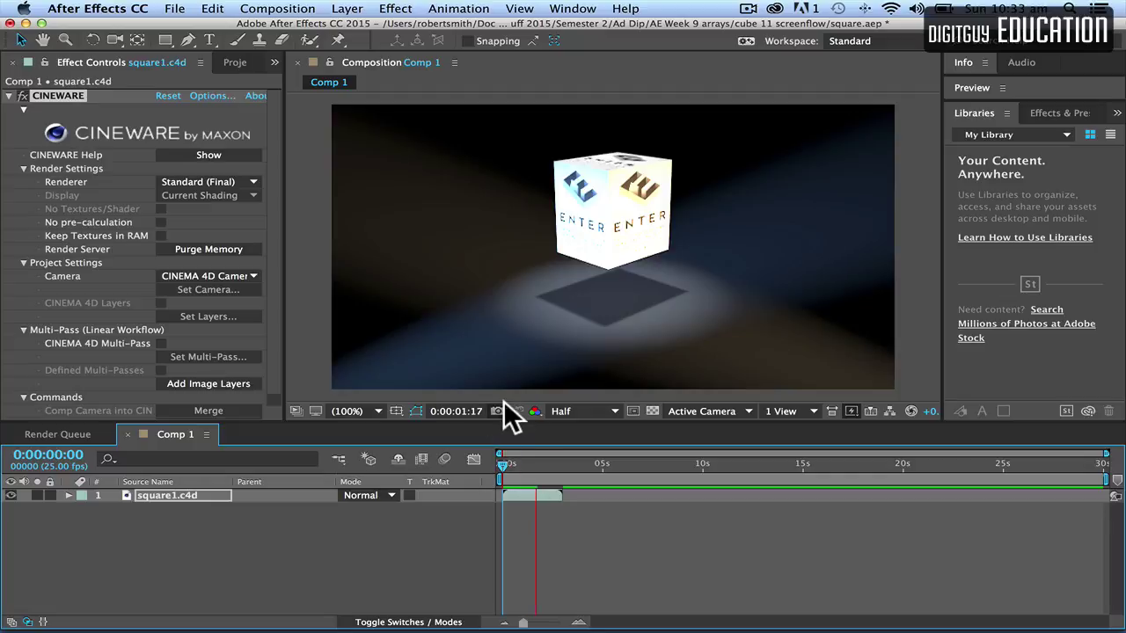
click(371, 534)
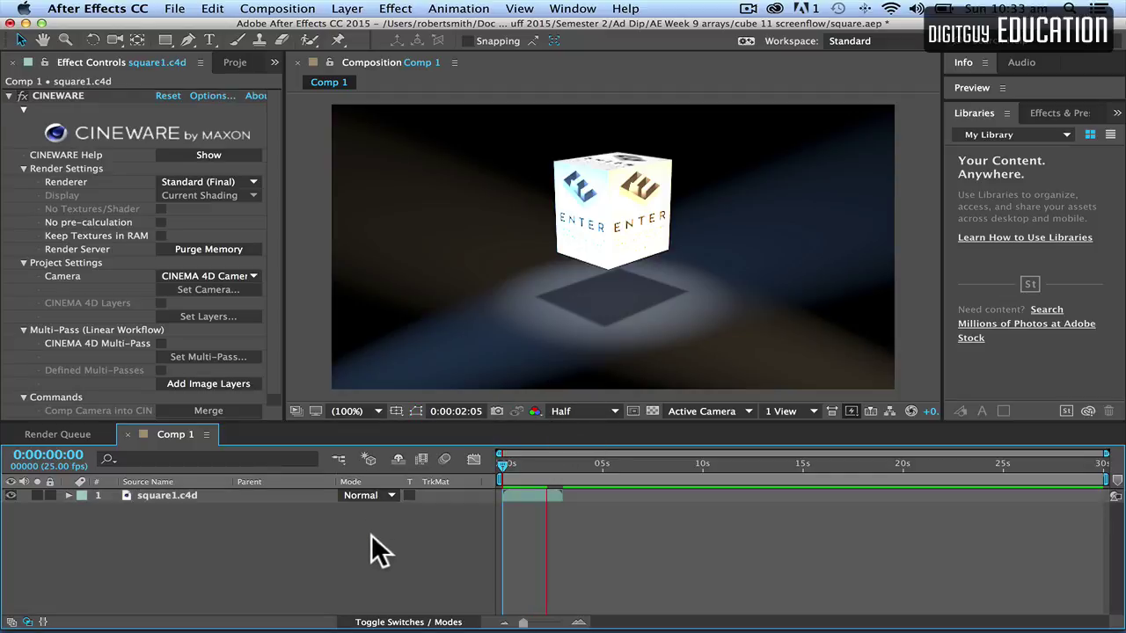
click(167, 496)
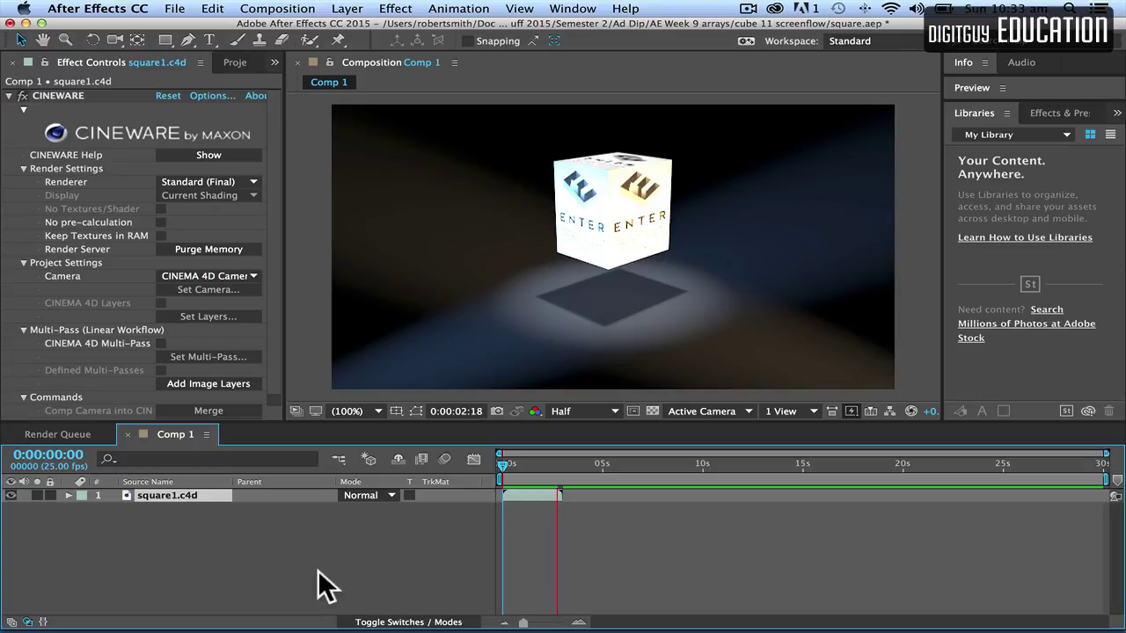
Switch to CINEMA 4D Lite and reduce the blue spot light's intensity to 107%.
key(super+Tab)
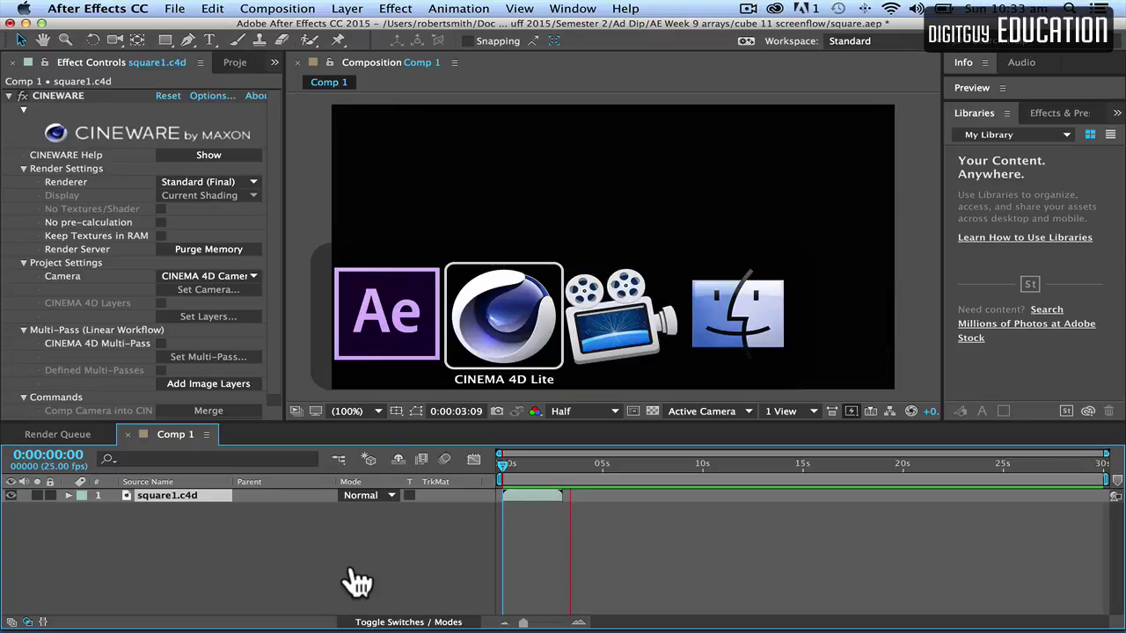
click(790, 97)
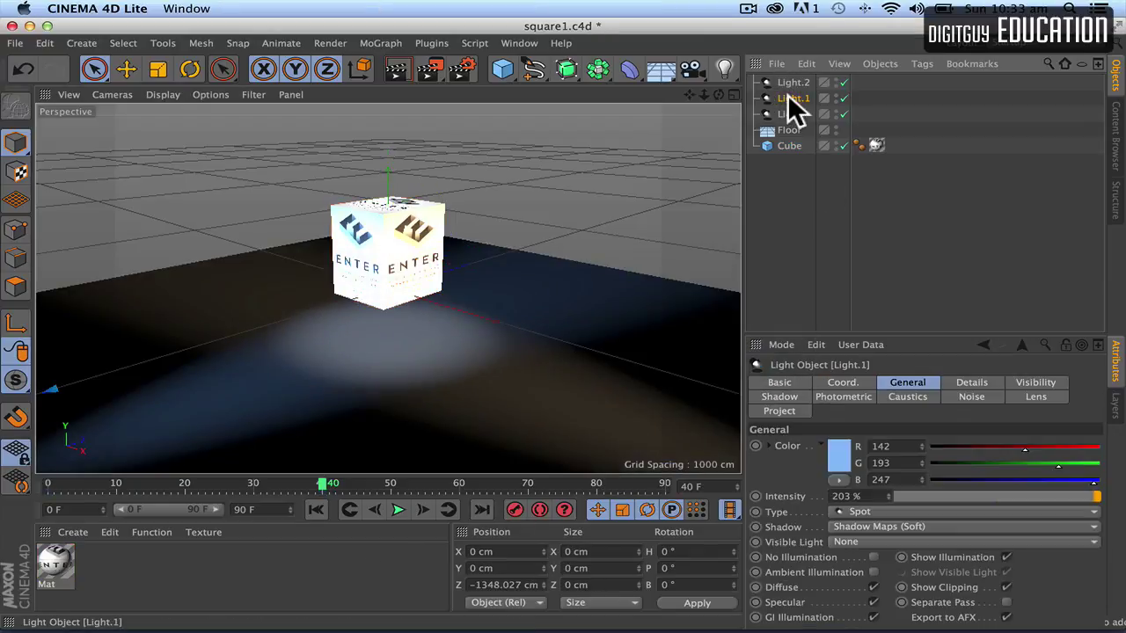
drag(887, 494, 826, 494)
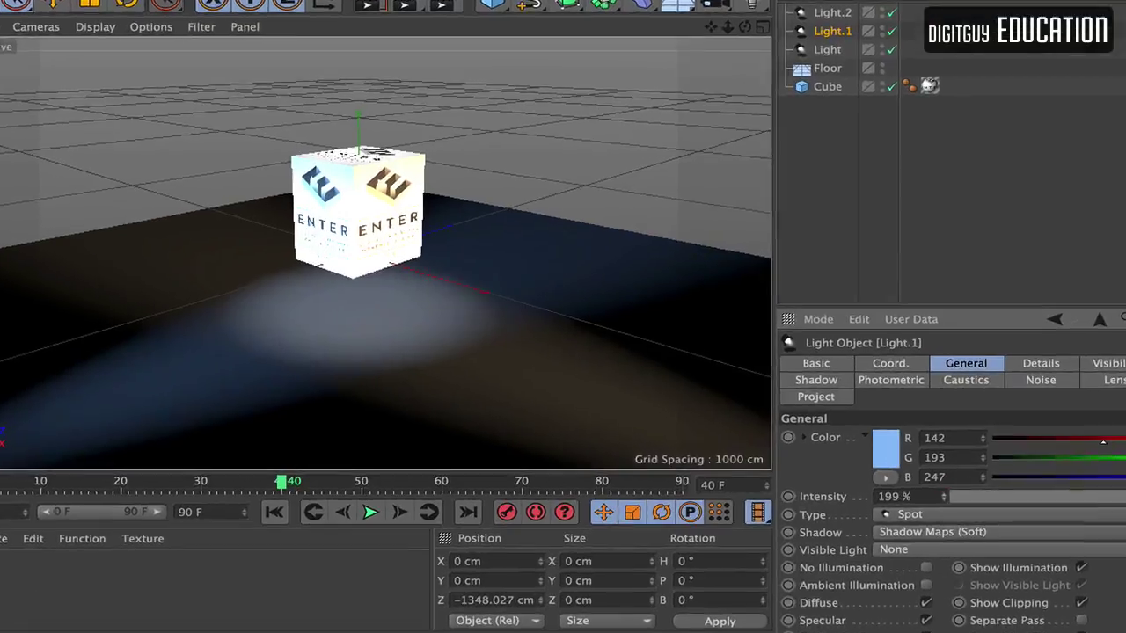
drag(994, 496, 970, 496)
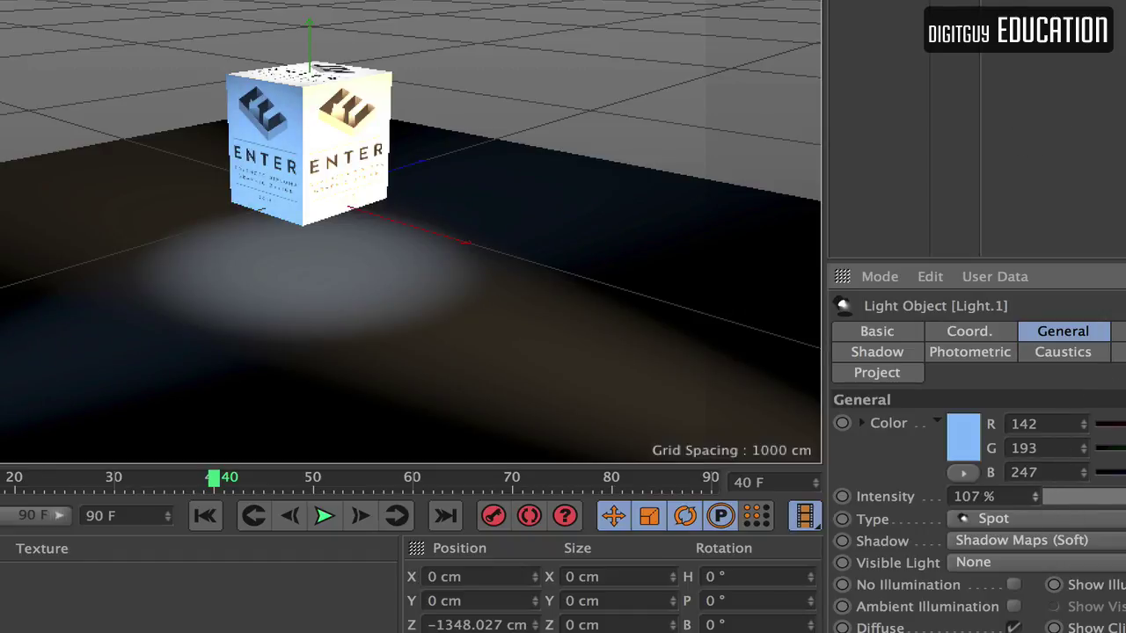
Reduce the orange spot light's intensity to 100%, render the view to check the cube's logo faces, and save the scene.
click(912, 2)
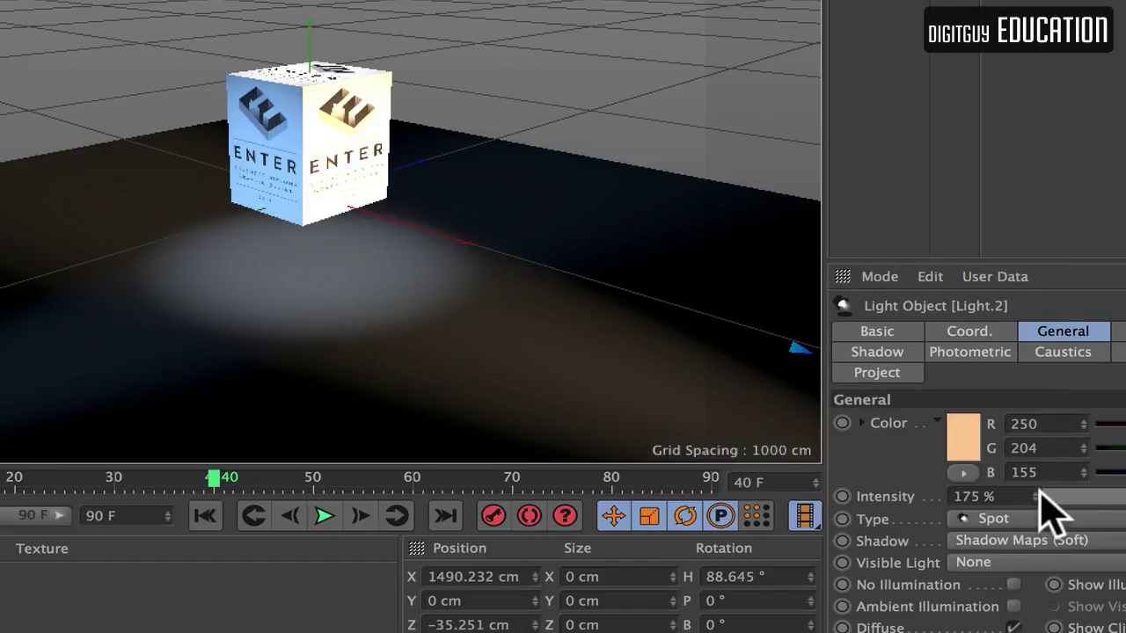
drag(1041, 496, 975, 497)
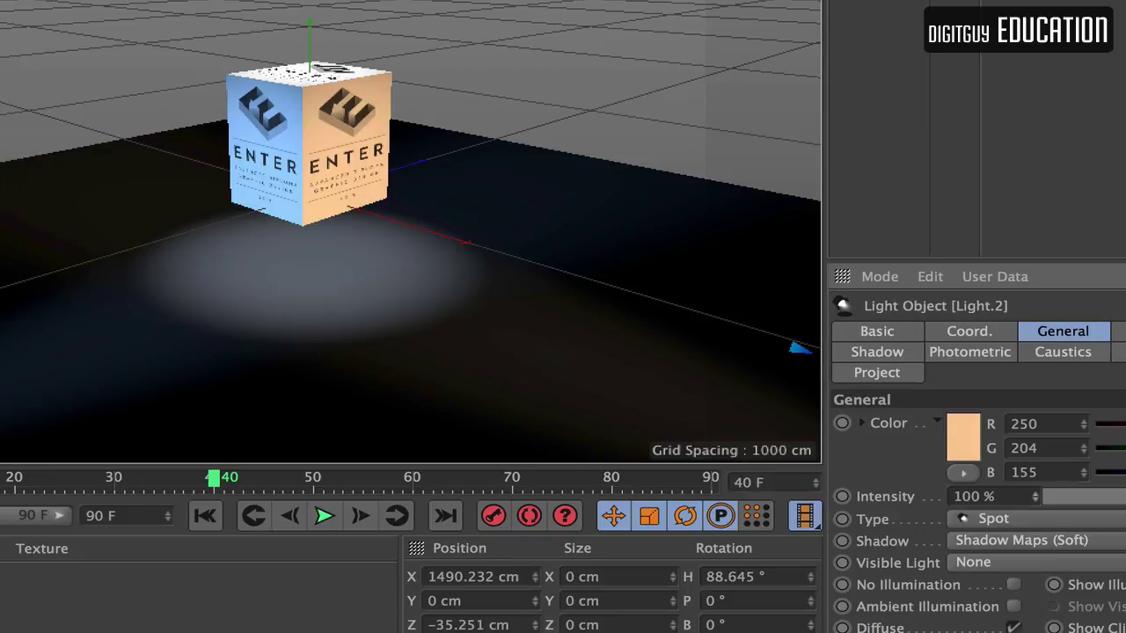
key(ctrl+r)
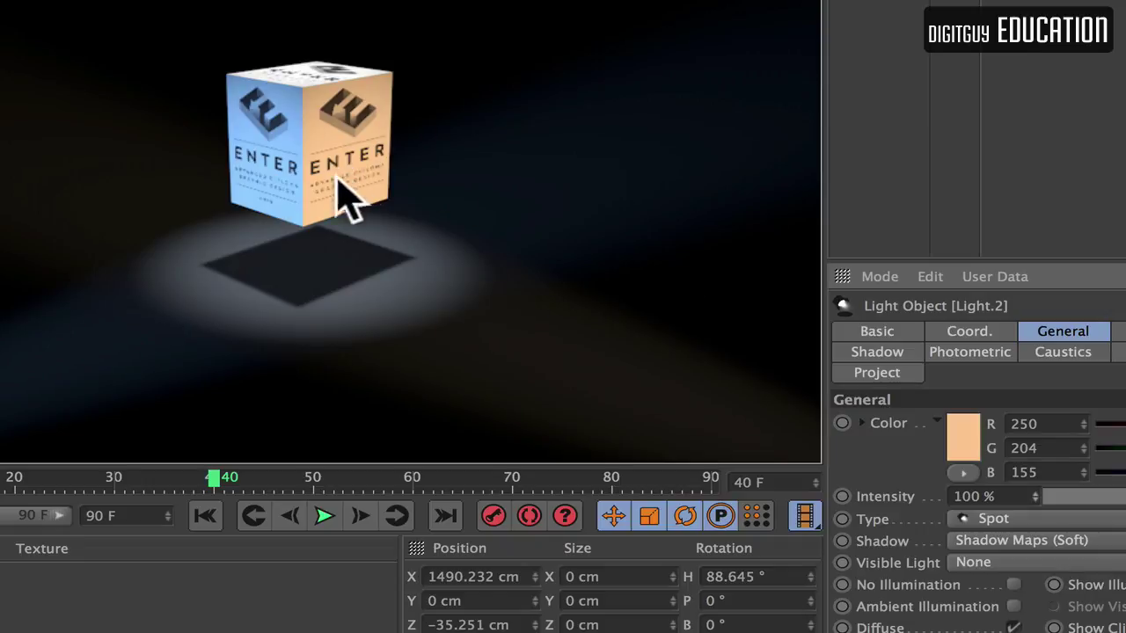
key(super+s)
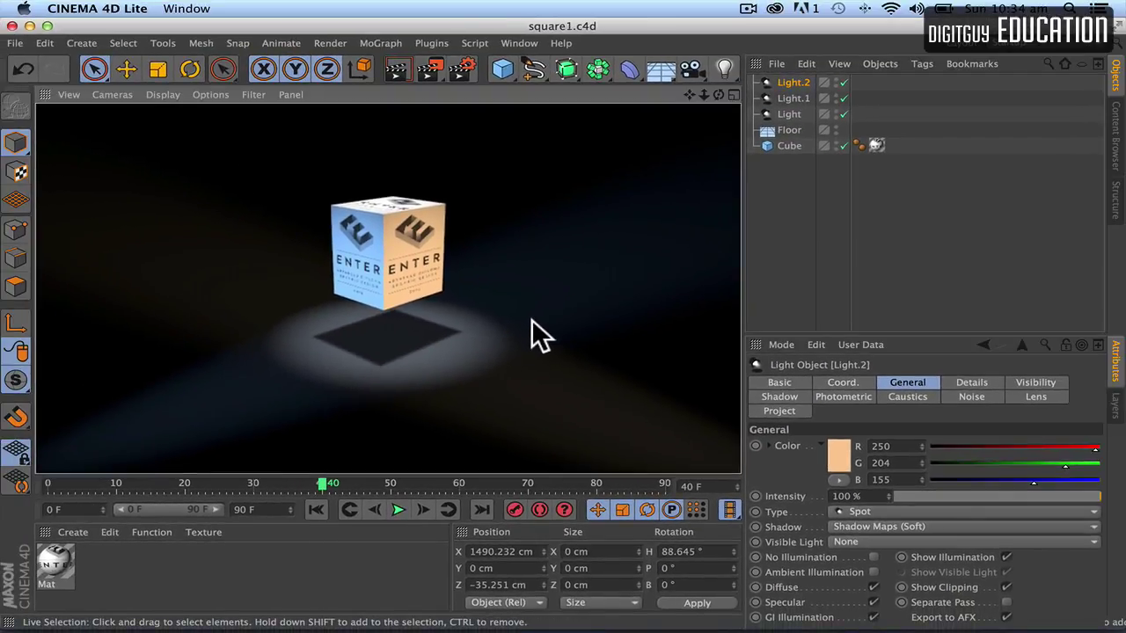
Switch back to After Effects and return to the start of Comp 1 to review the reduced lighting.
key(super+Tab)
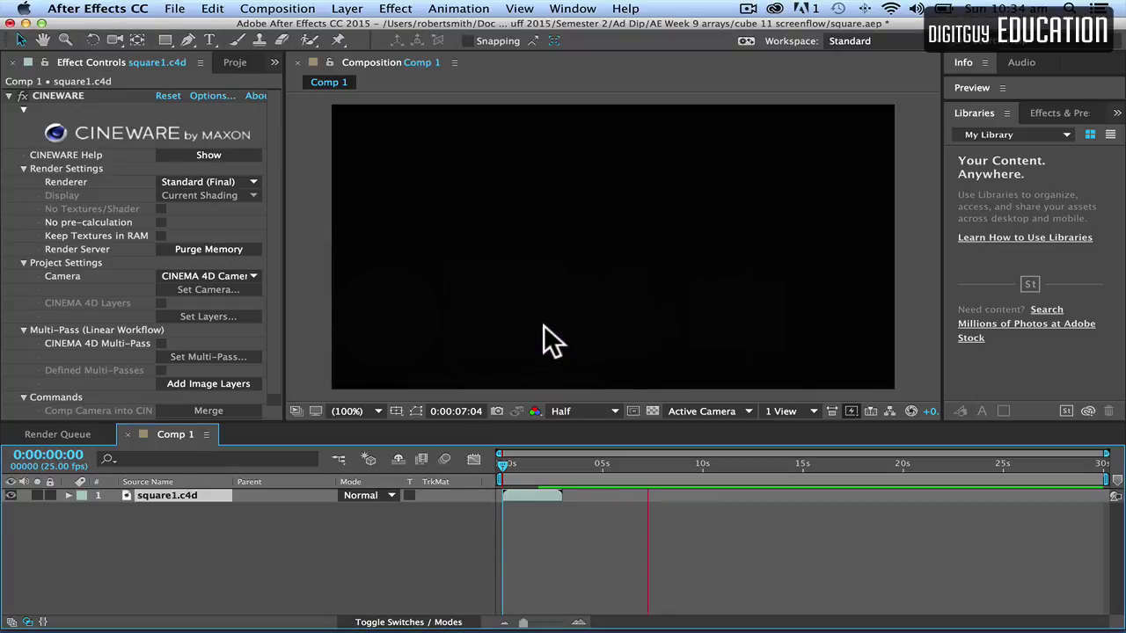
click(498, 465)
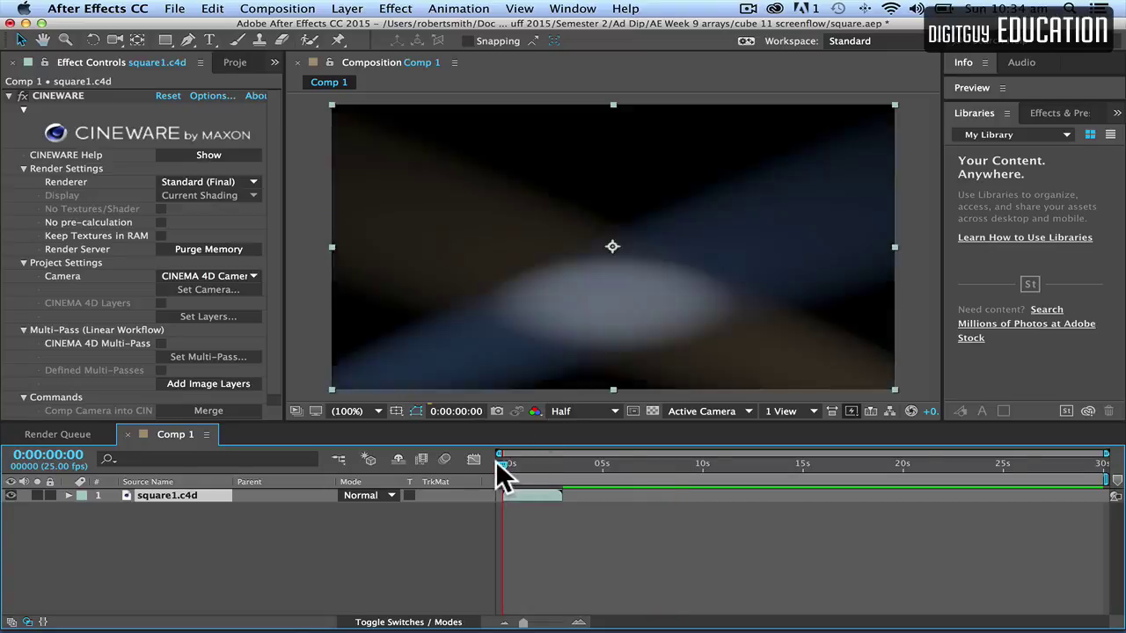